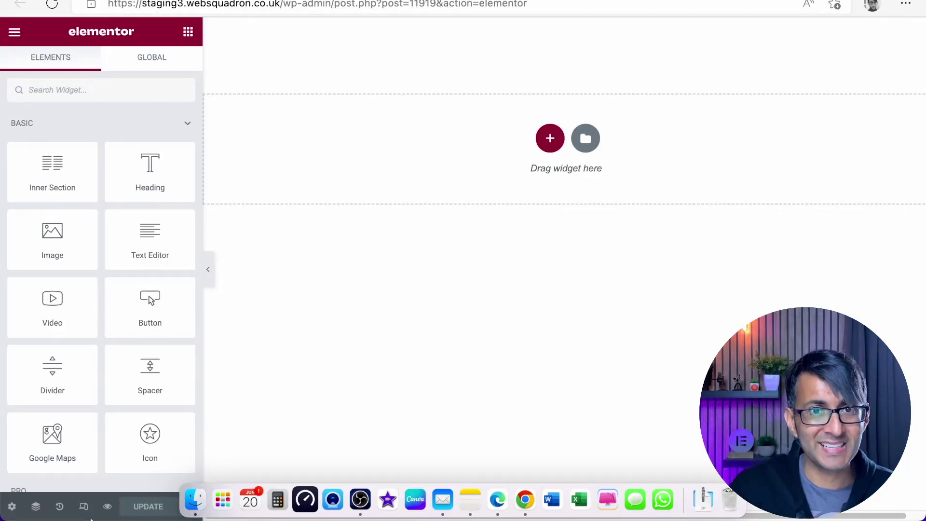
Search the widgets for 'medi' and drop a Media Carousel widget onto the empty page
click(97, 87)
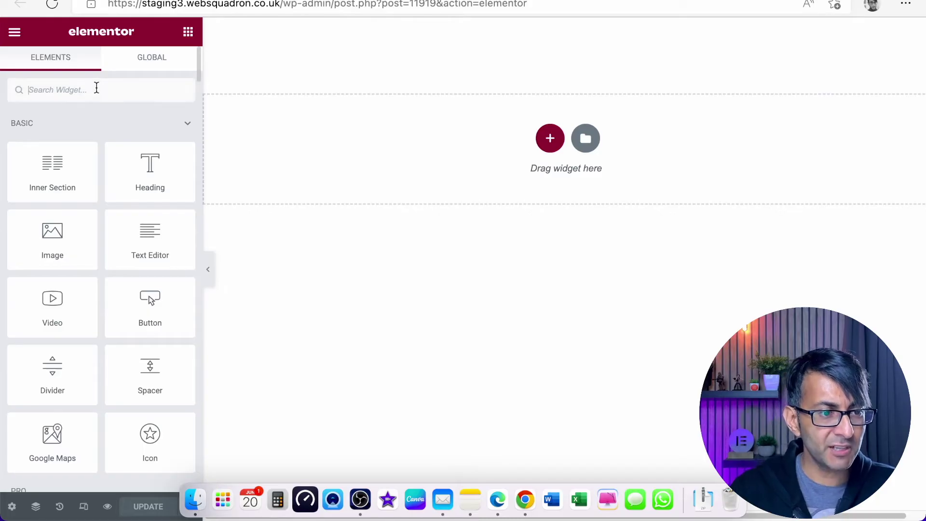
text(medi)
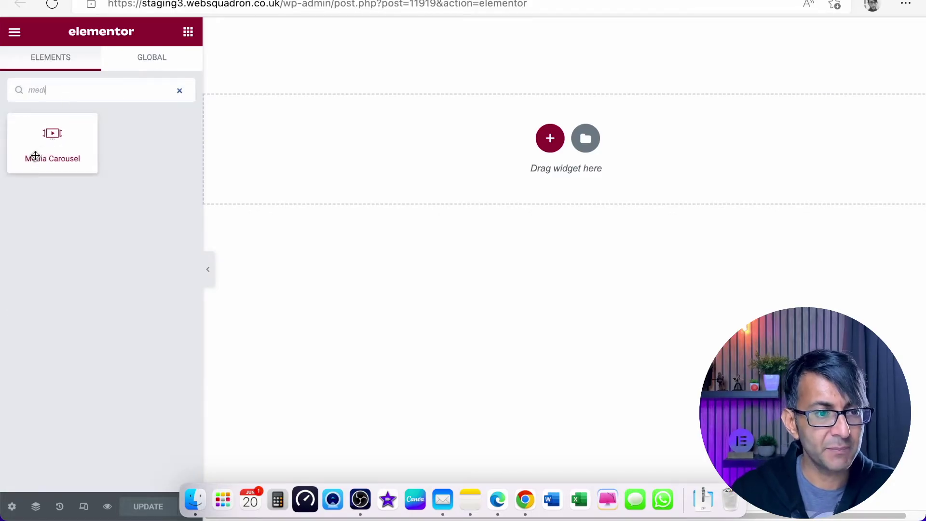
drag(29, 152, 362, 154)
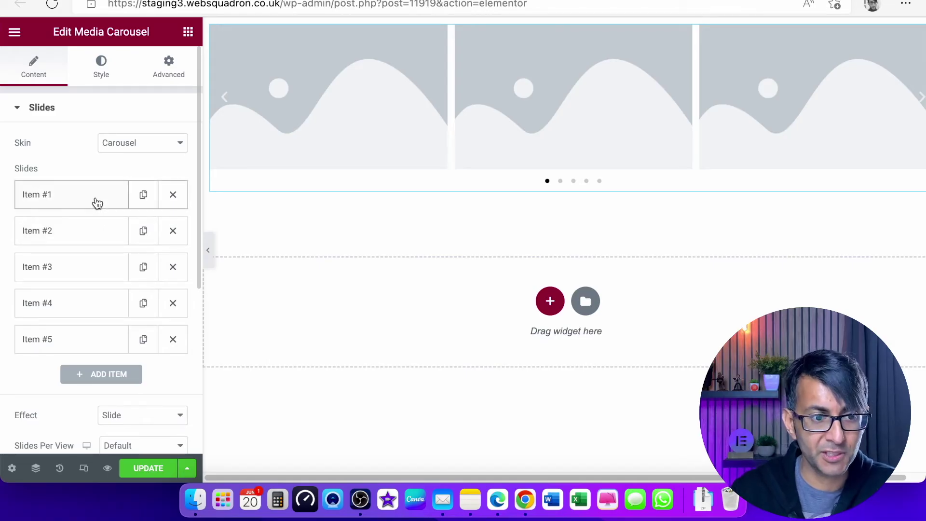
Give the carousel's first slide the pink hands photo from the Media Library
click(95, 202)
click(159, 270)
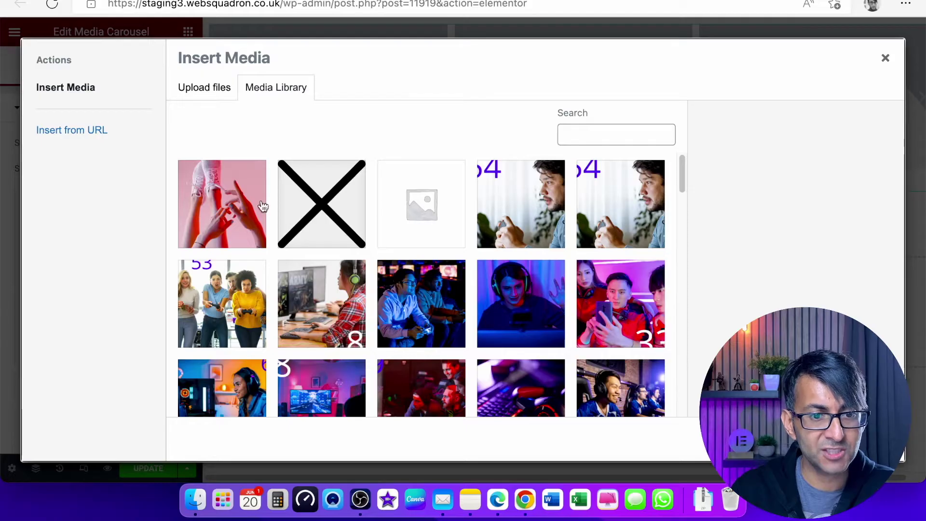
click(200, 223)
click(863, 439)
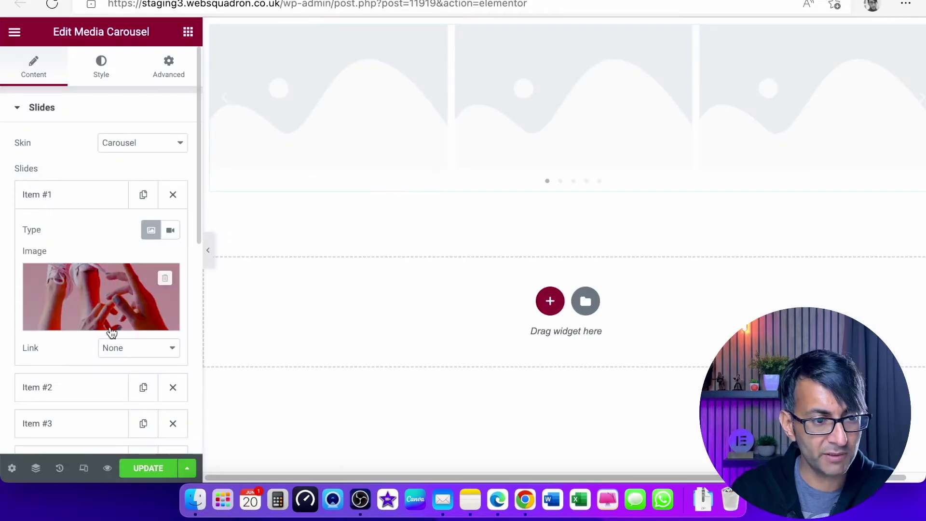
click(43, 197)
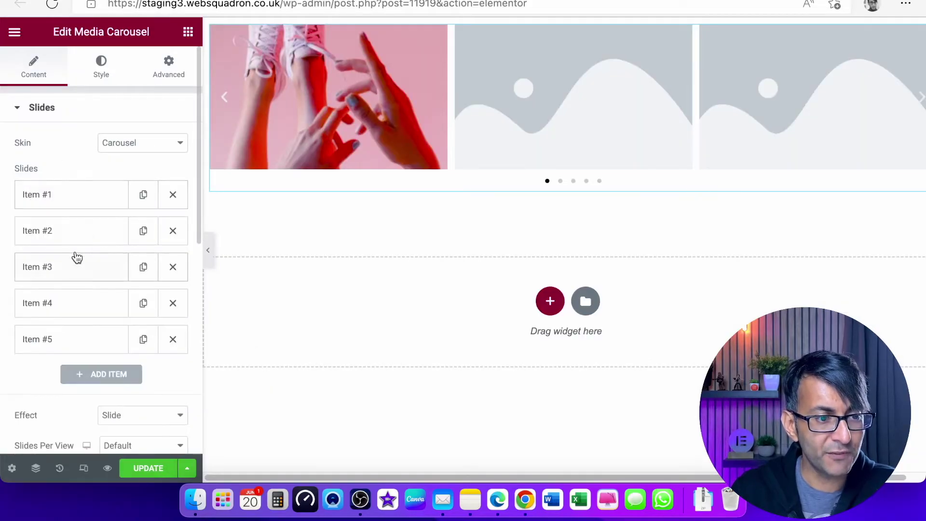
Make the second slide a Video type and paste in a YouTube link
click(77, 236)
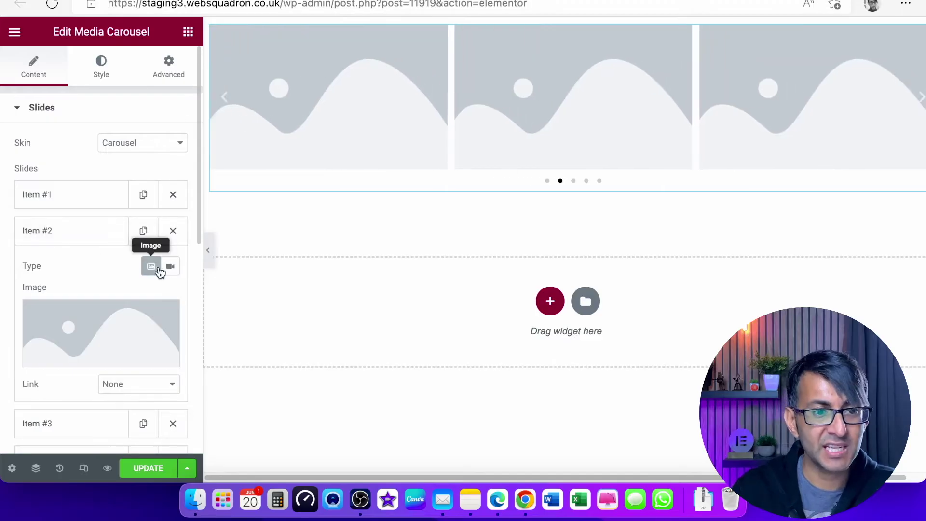
click(170, 266)
scroll(126, 341, down, 1)
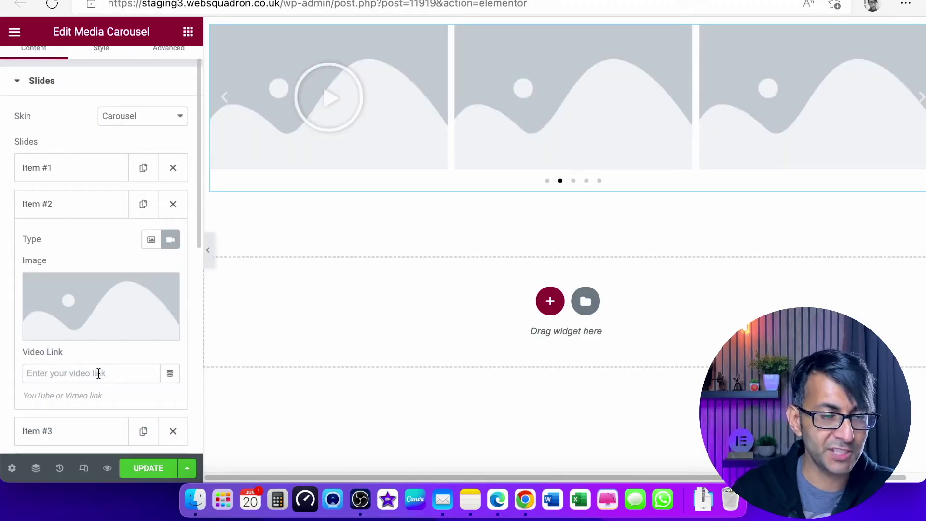
click(99, 373)
text(https://www.youtube.com/watch?v=HOyIVWFvbgI)
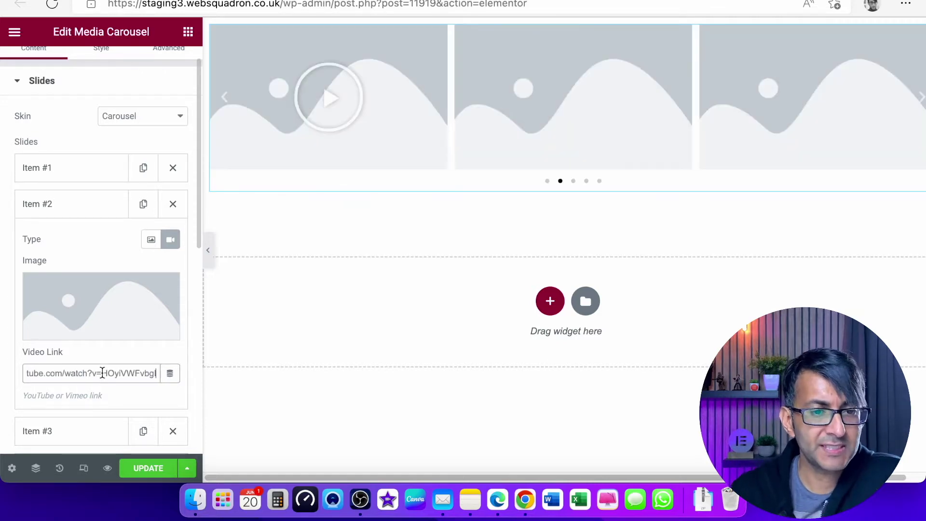
click(67, 206)
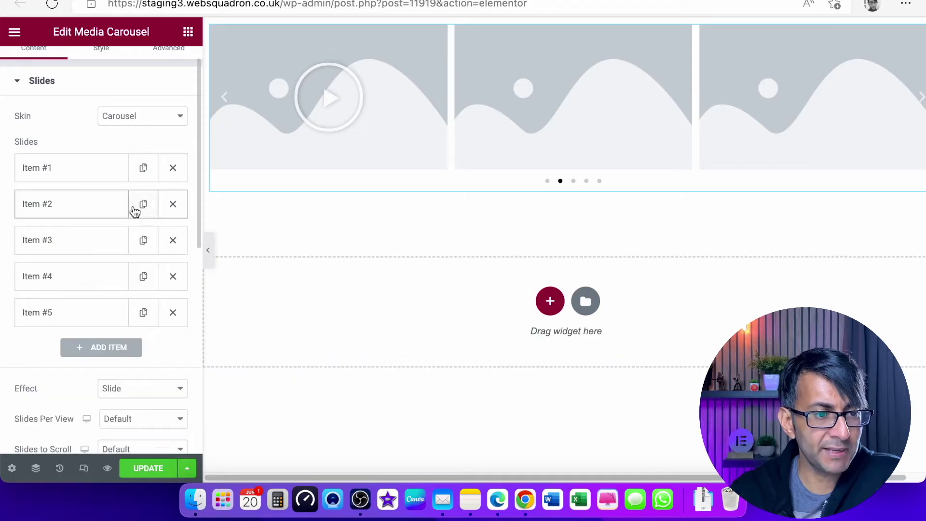
Update the page, preview it and play the YouTube slide in its lightbox twice, then return to the editor
click(148, 470)
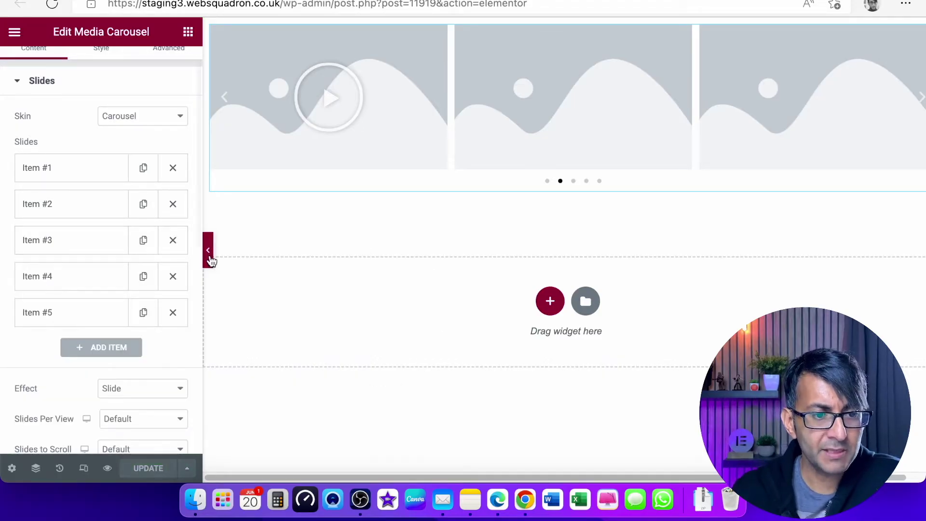
click(107, 468)
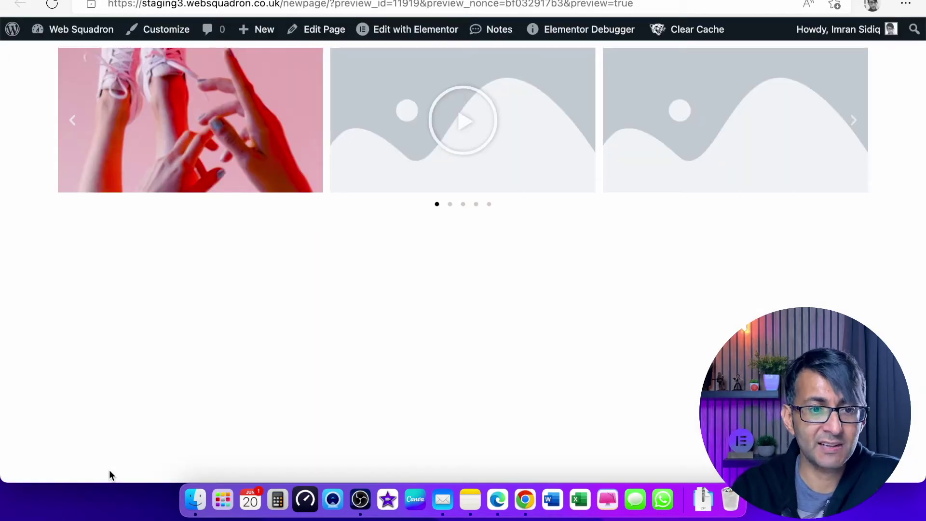
click(461, 126)
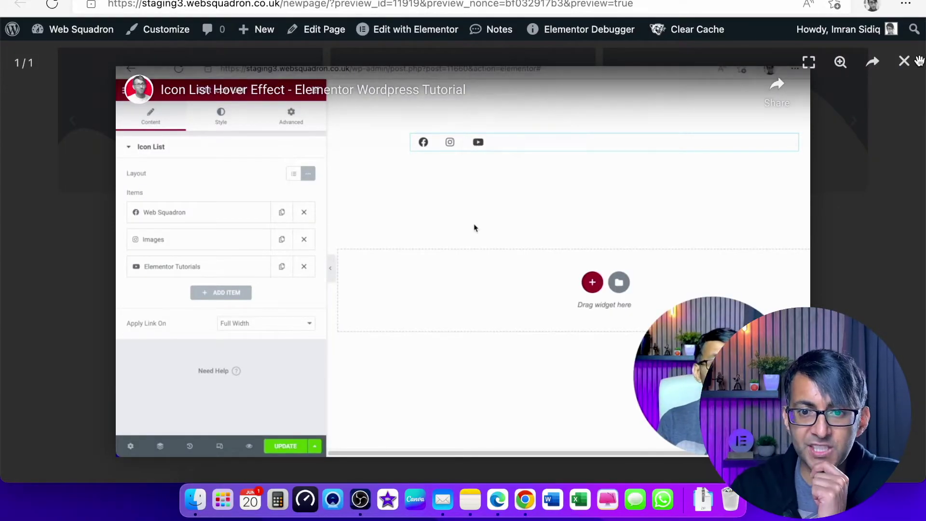
click(904, 62)
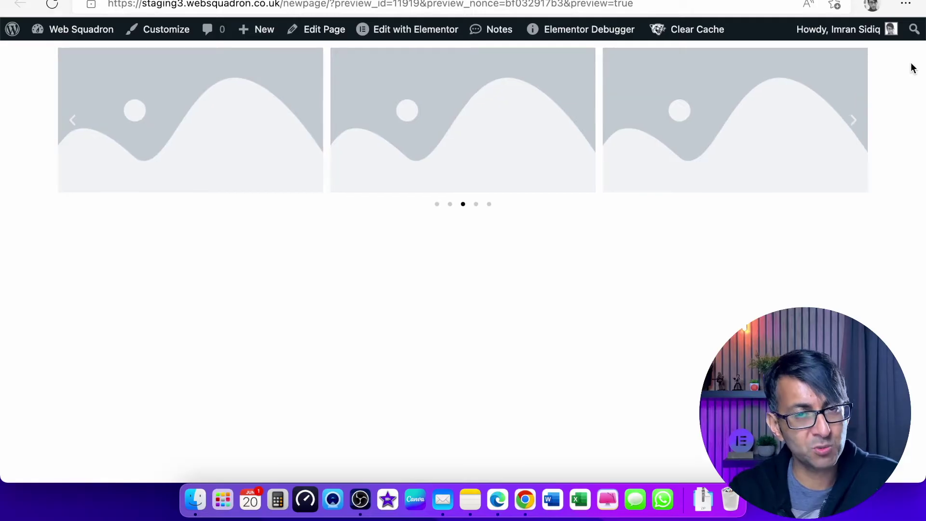
click(74, 120)
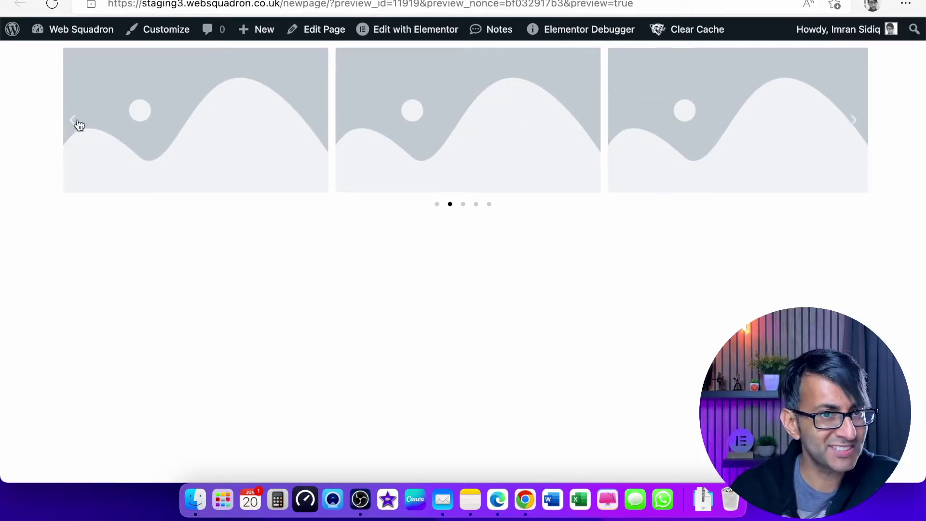
click(185, 120)
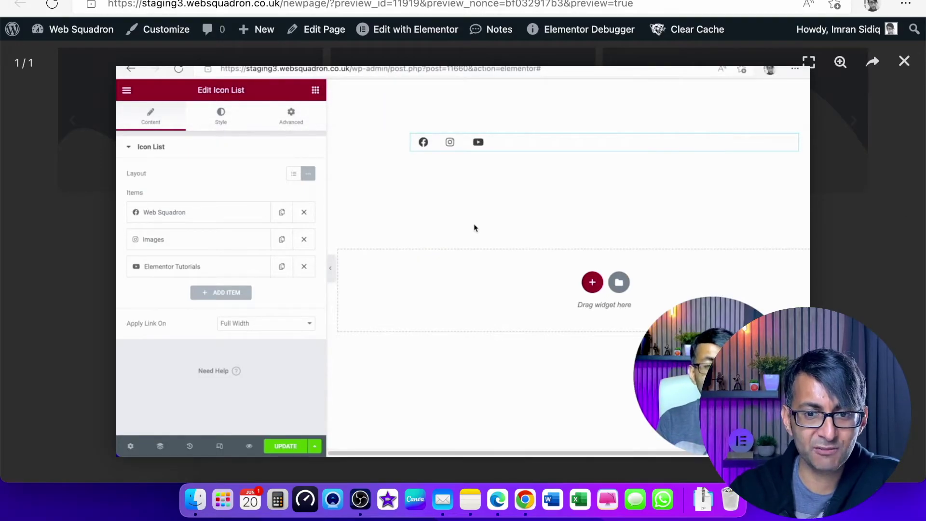
click(904, 61)
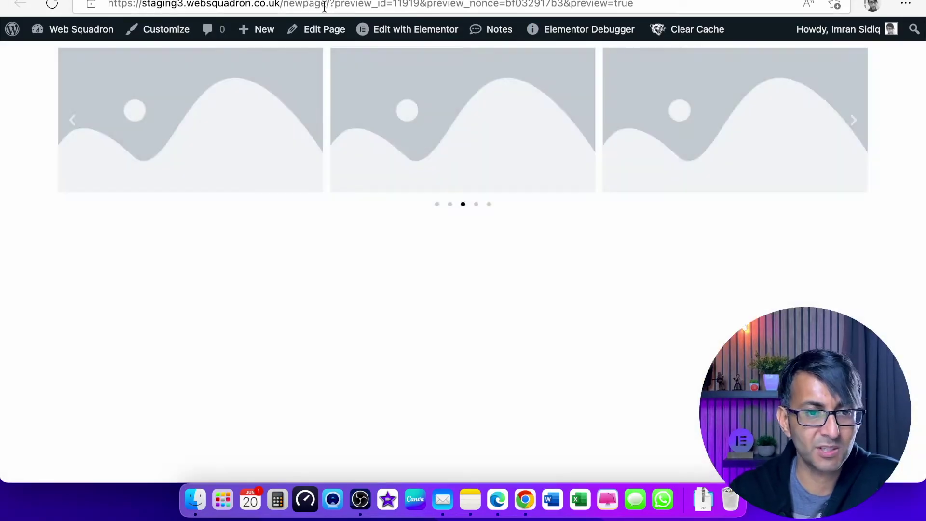
key(super+w)
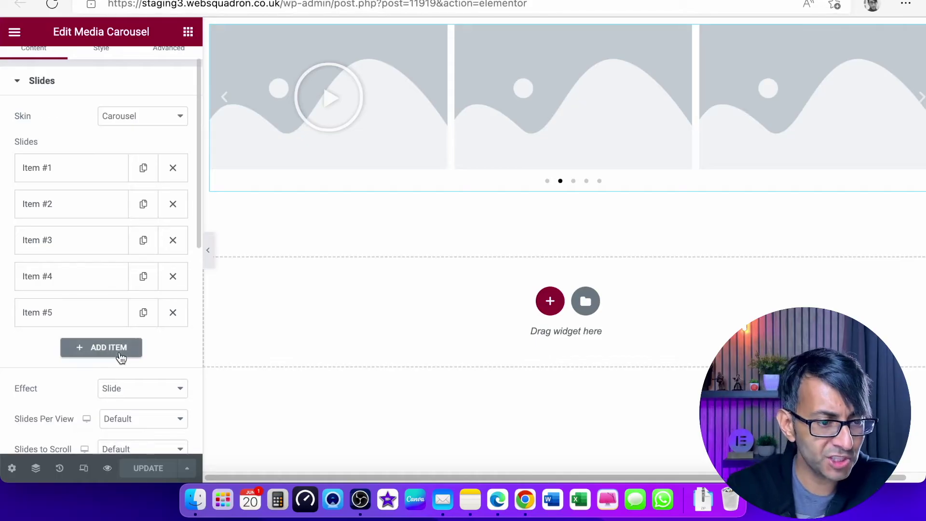
Expand the carousel's Additional Options to review arrows, dots pagination and 5000 autoplay with infinite loop
scroll(119, 357, down, 5)
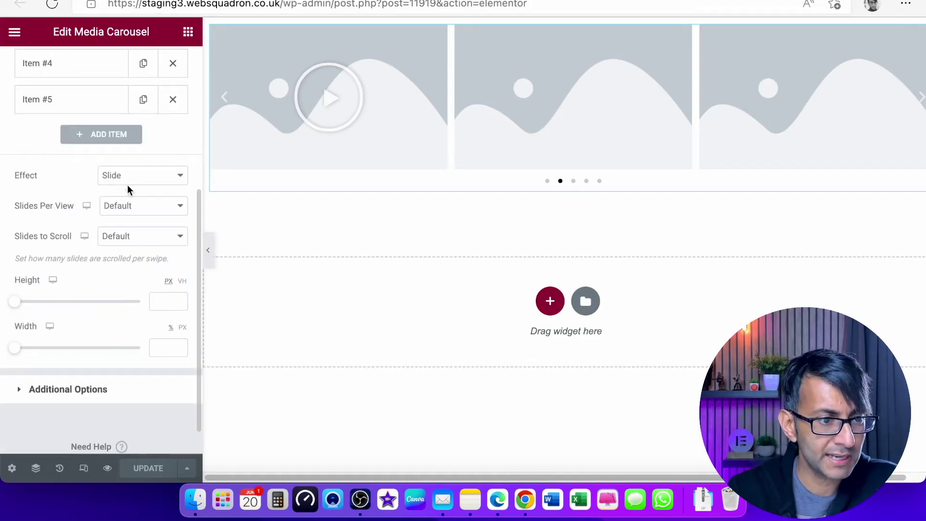
scroll(124, 192, up, 1)
click(118, 433)
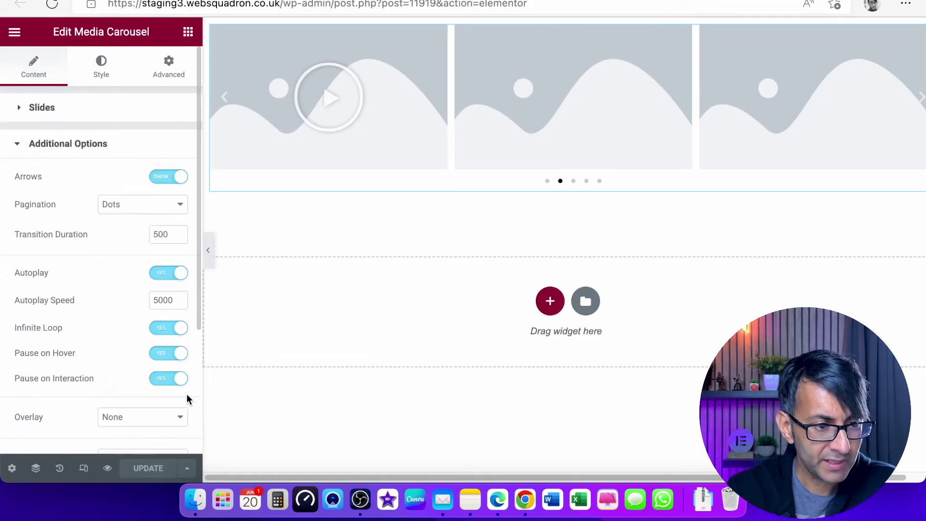
scroll(186, 394, down, 2)
scroll(186, 397, down, 1)
scroll(149, 222, up, 3)
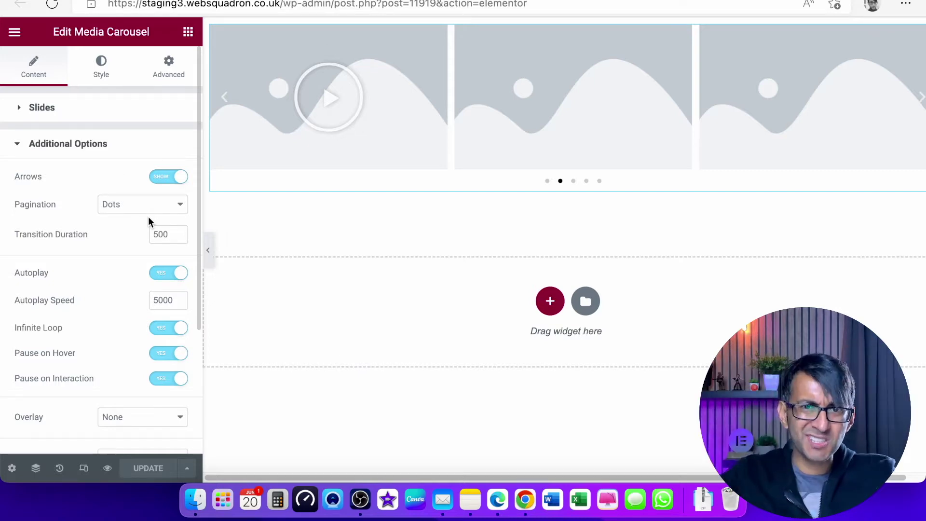
right_click(473, 96)
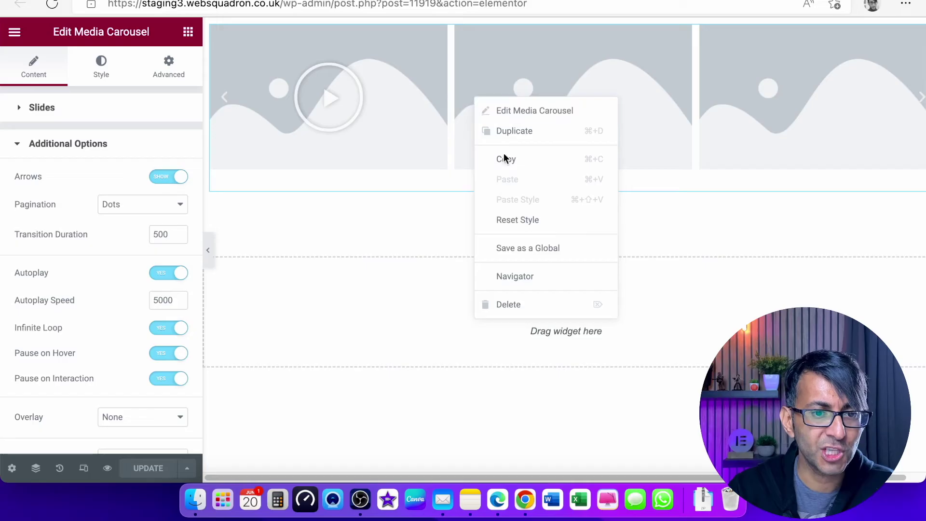
Delete the Media Carousel and add a new single-column section
click(545, 305)
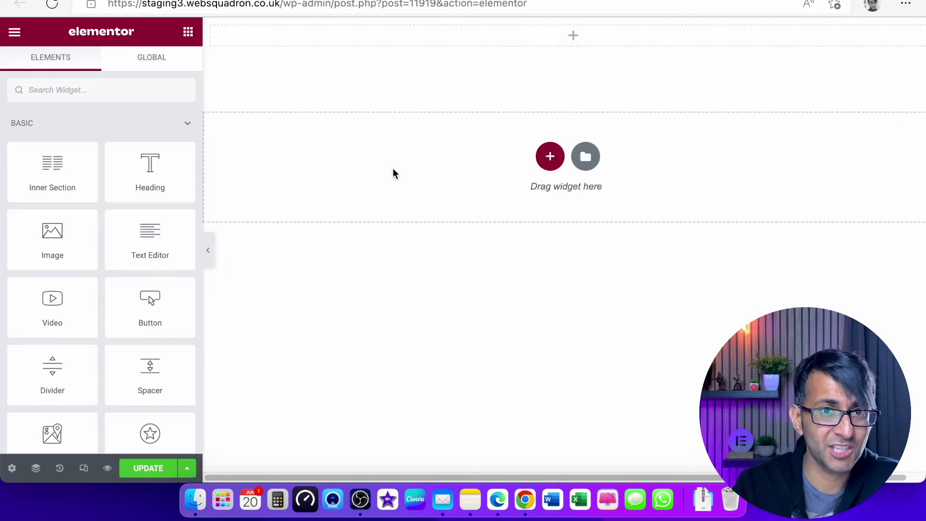
click(549, 156)
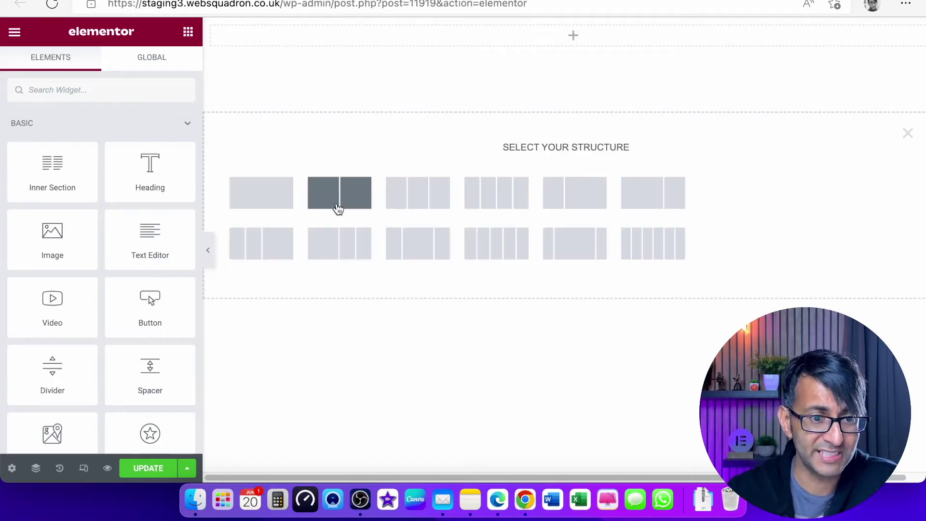
click(261, 200)
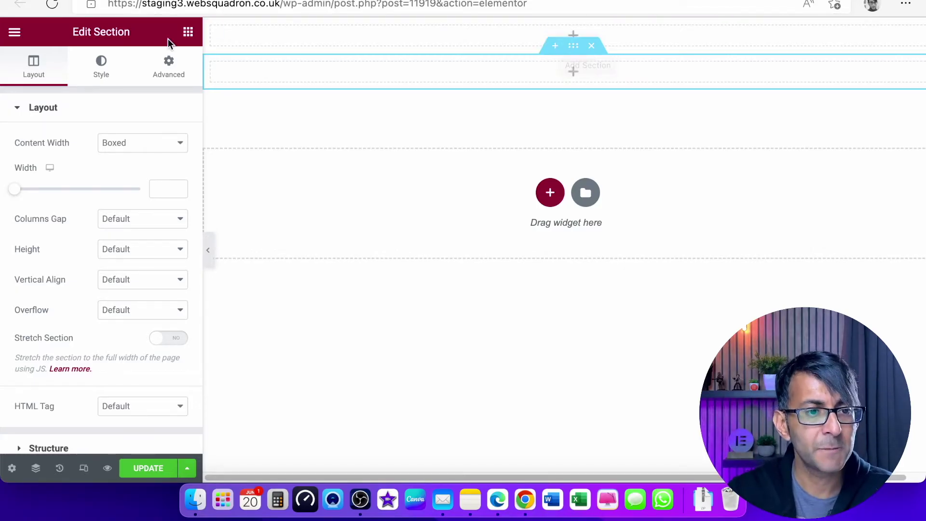
Add an Image widget to the new section showing the pink hands photo
click(187, 33)
drag(51, 241, 264, 72)
click(107, 179)
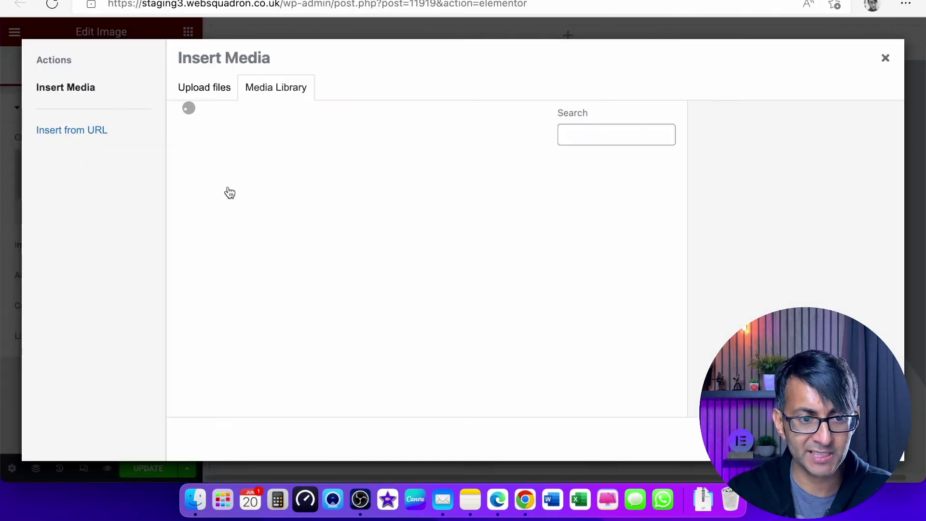
click(222, 202)
key(Return)
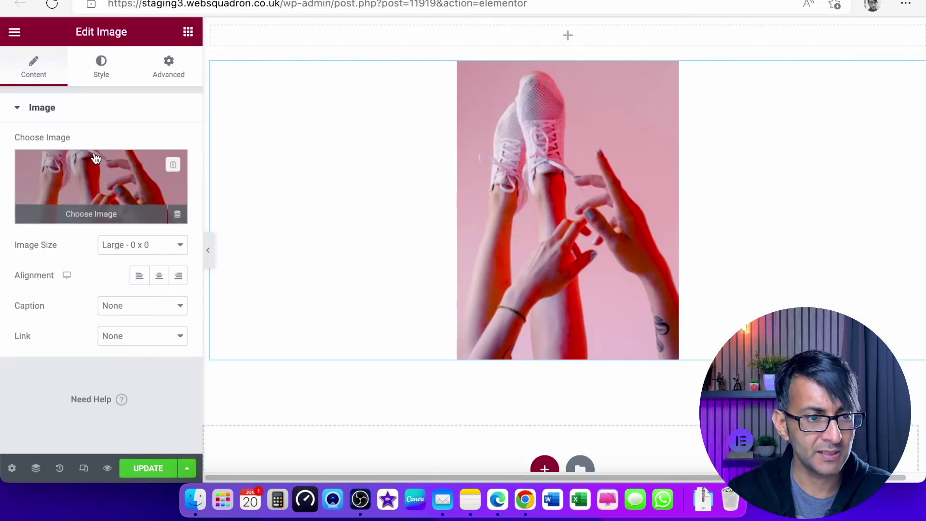
Replace the image with the neon gaming-room picture
click(51, 178)
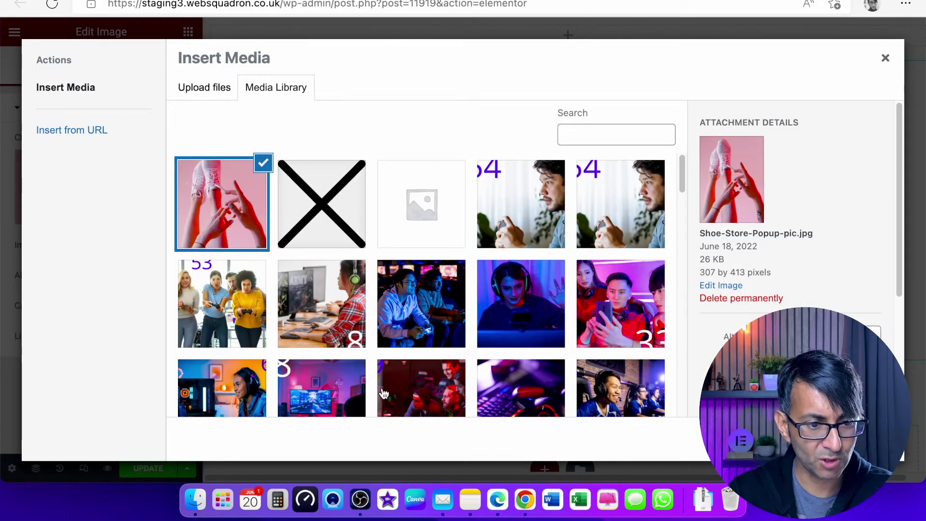
click(325, 398)
key(Return)
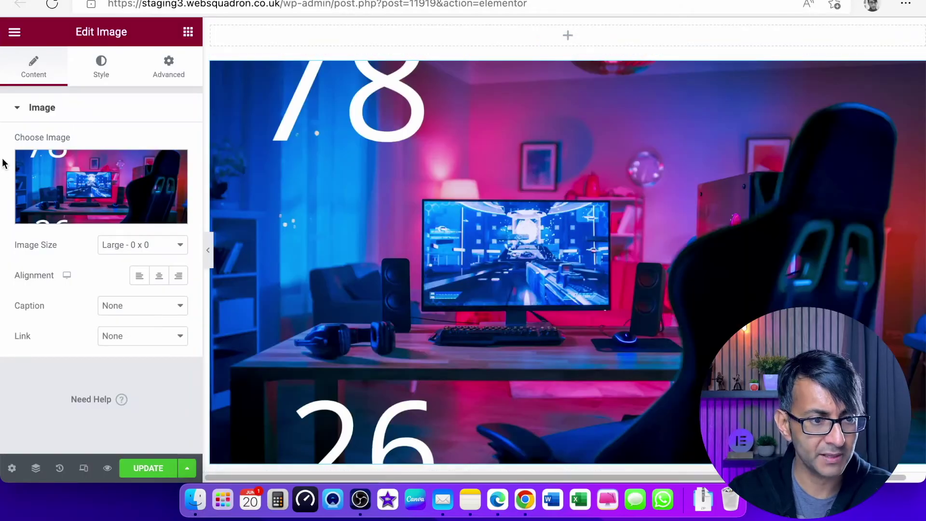
click(98, 67)
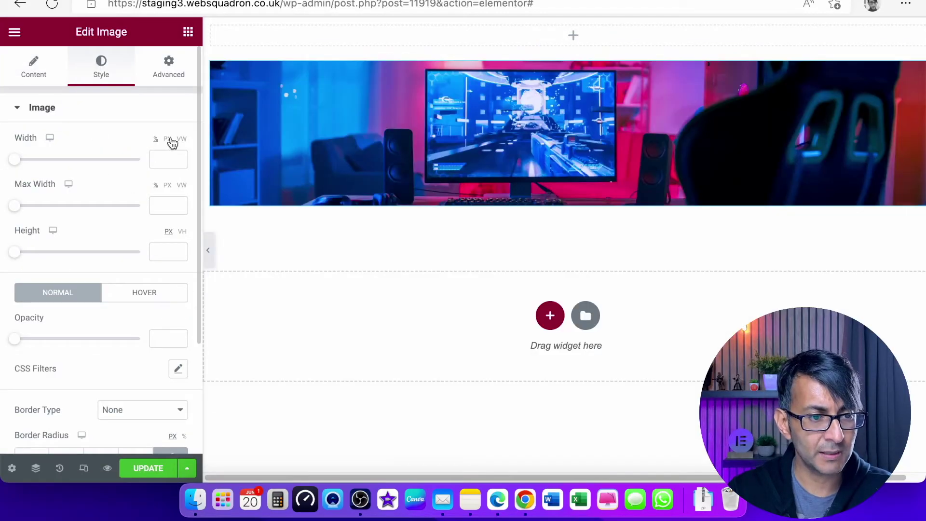
Set the image's width and max width to 250 px
click(168, 140)
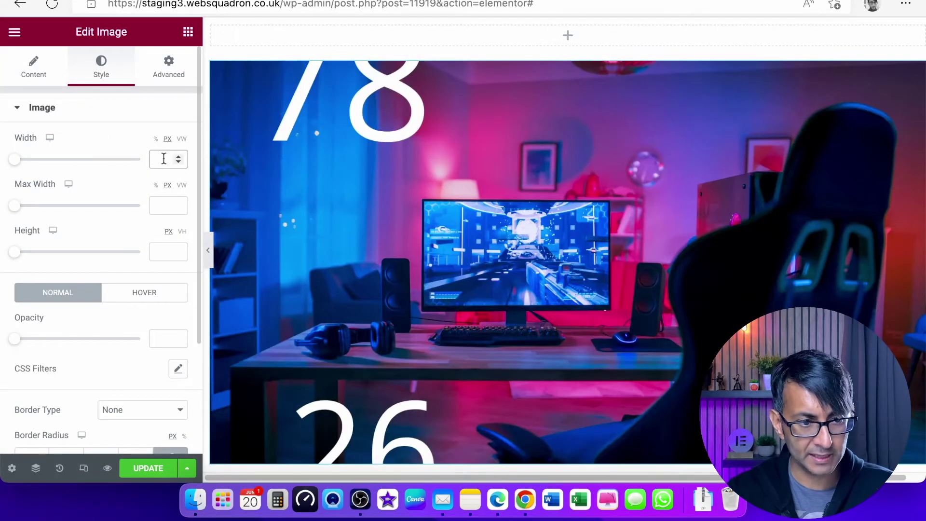
click(164, 159)
text(250)
click(164, 206)
text(25)
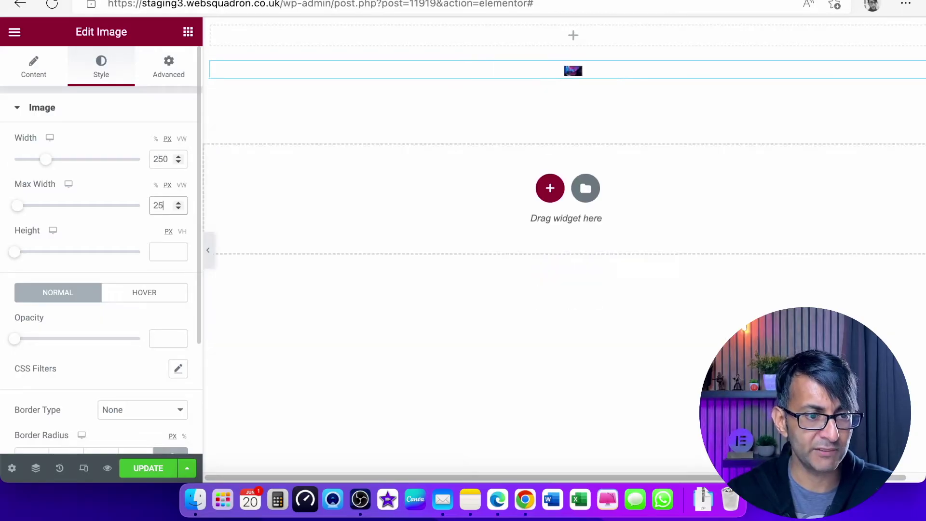
text(0)
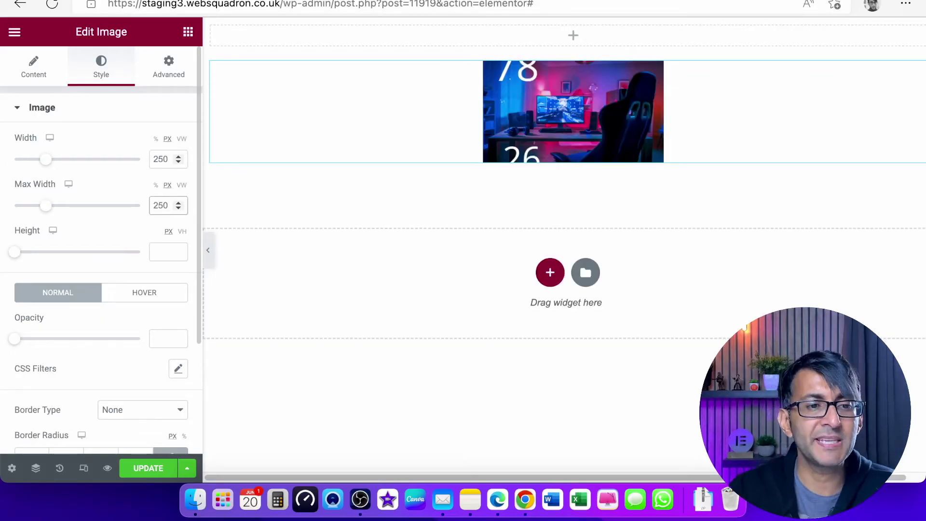
key(Tab)
key(Tab)
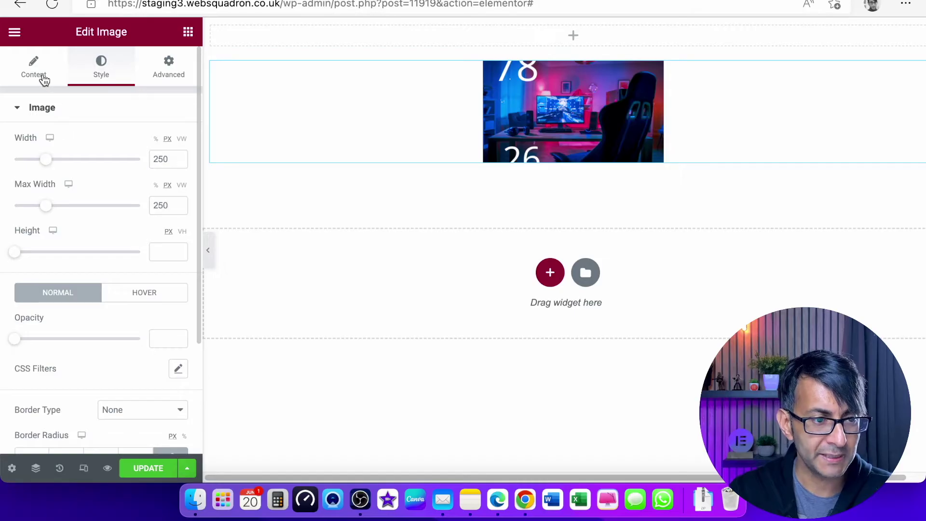
Set the image widget's Advanced layout width to Custom
click(166, 68)
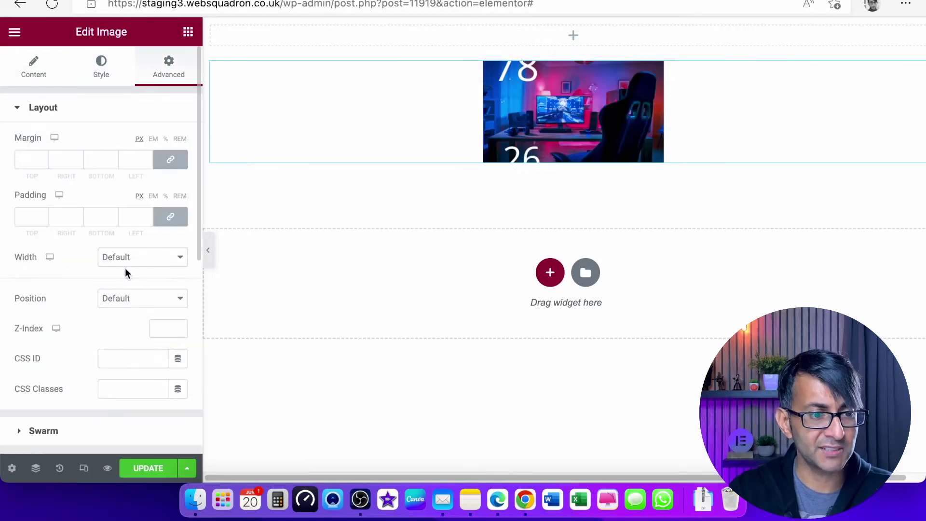
click(129, 260)
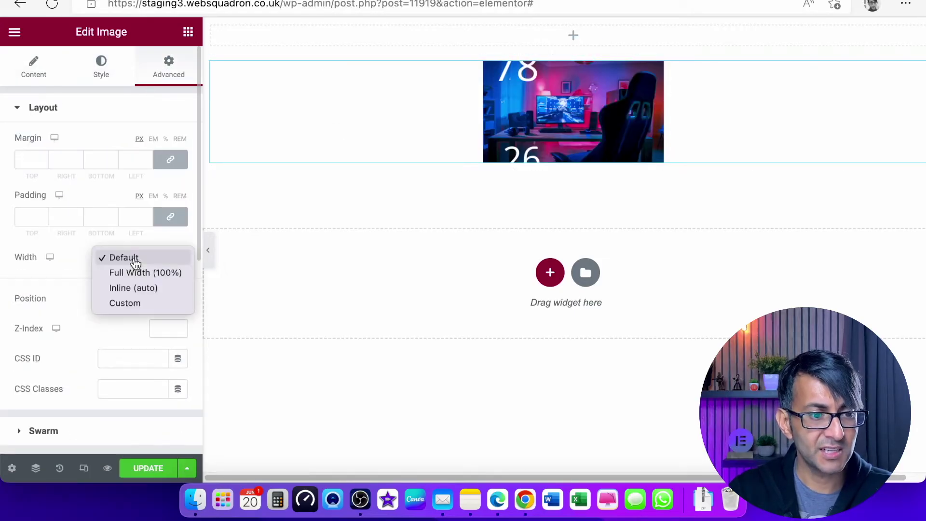
click(137, 302)
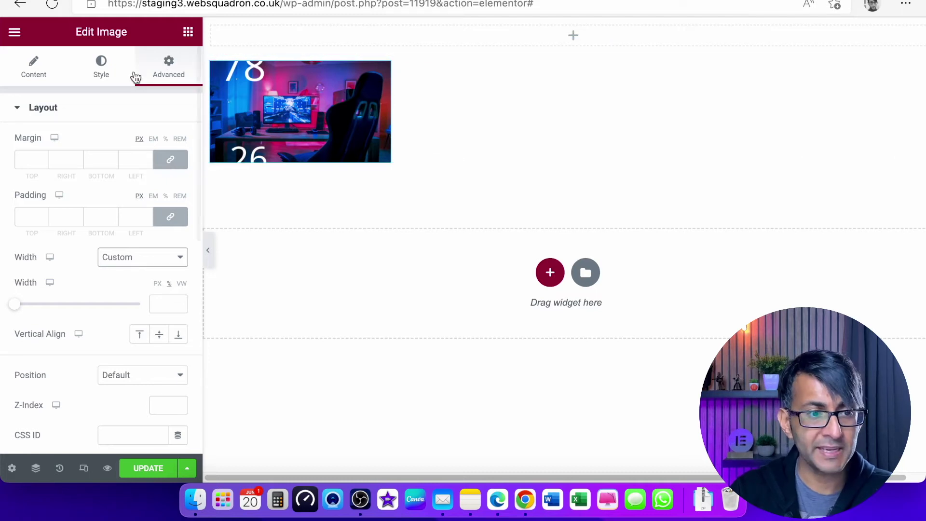
Try Center and End horizontal alignment on the image's column, then settle on Space Between
click(33, 72)
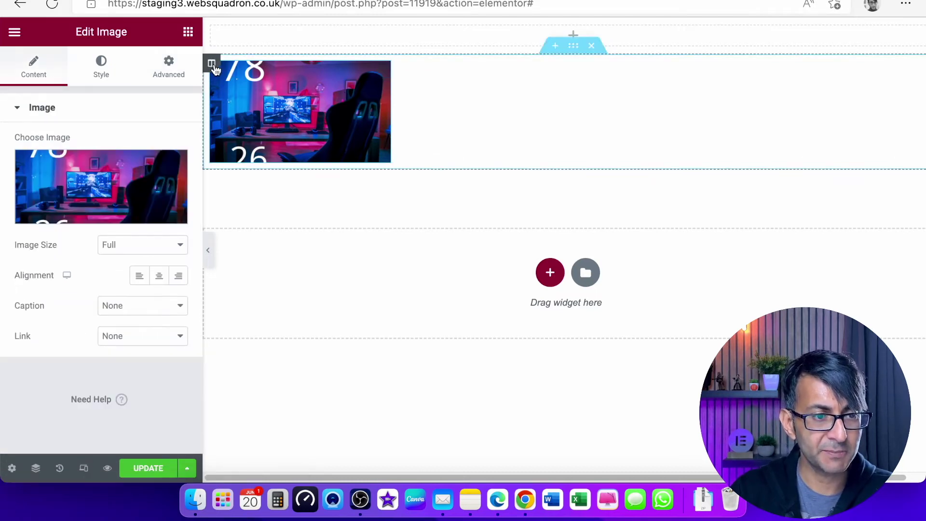
click(213, 64)
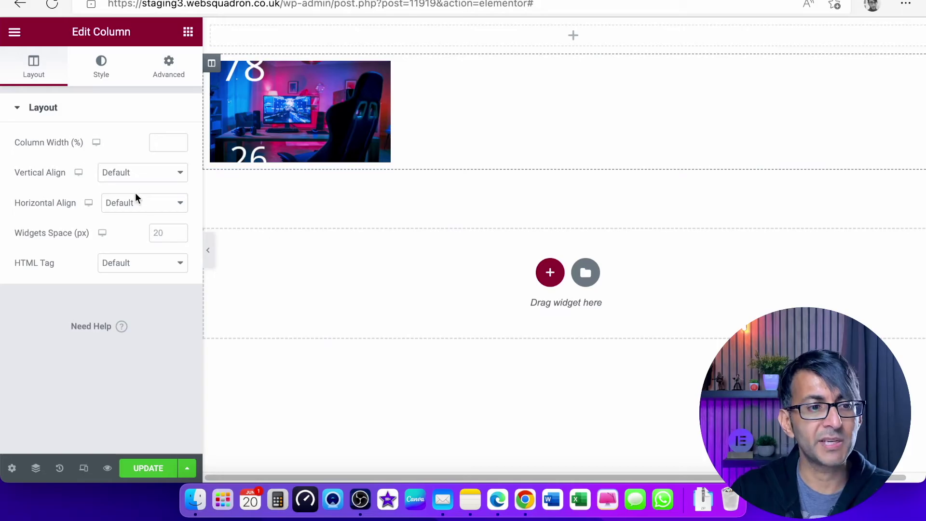
click(138, 208)
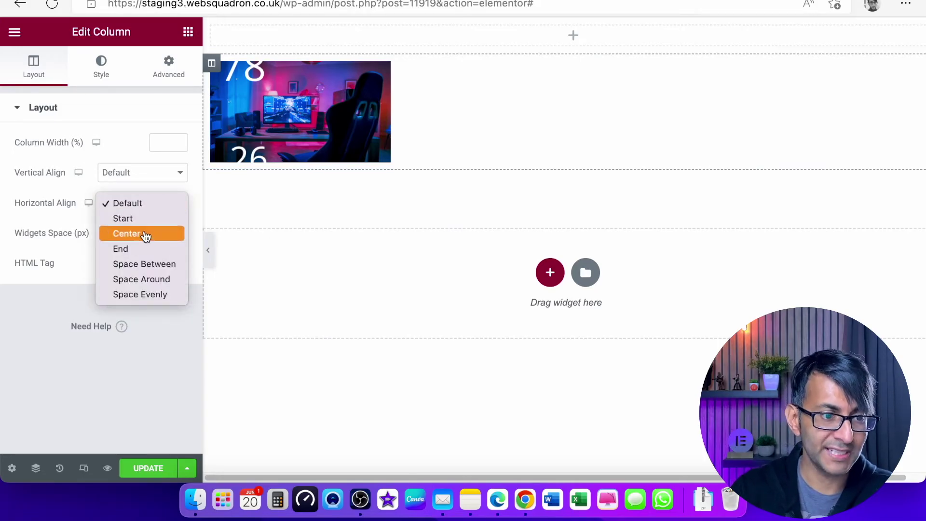
click(144, 234)
click(145, 205)
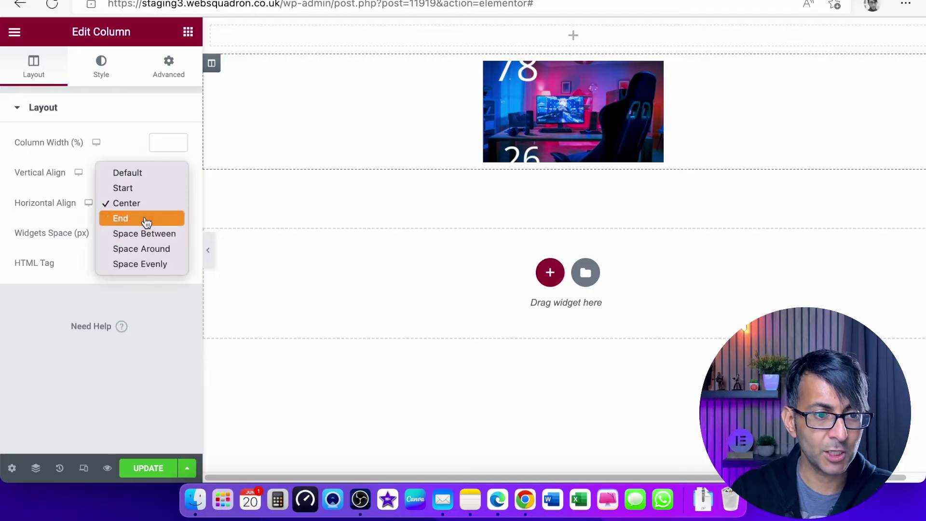
click(145, 219)
click(150, 205)
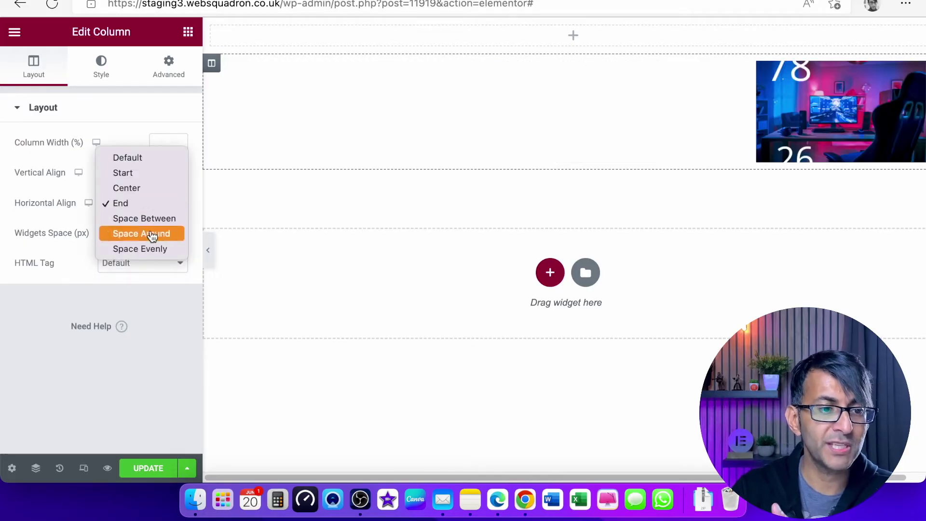
click(155, 222)
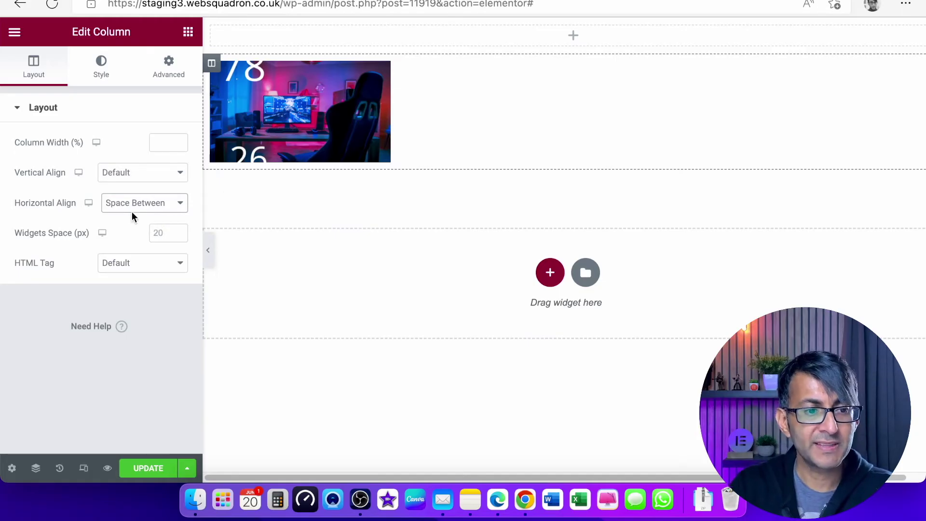
click(132, 210)
click(139, 211)
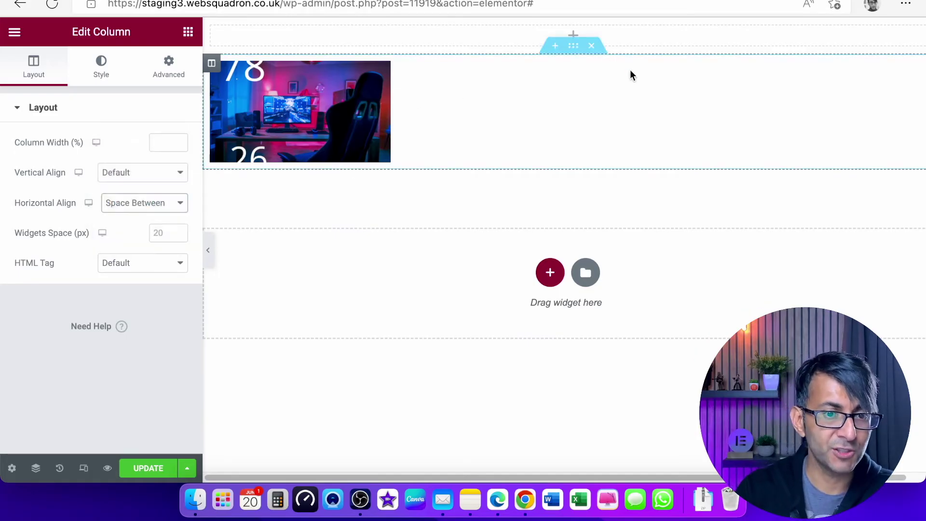
click(572, 47)
Set the section's boxed content width to 770 px and update the page
click(157, 188)
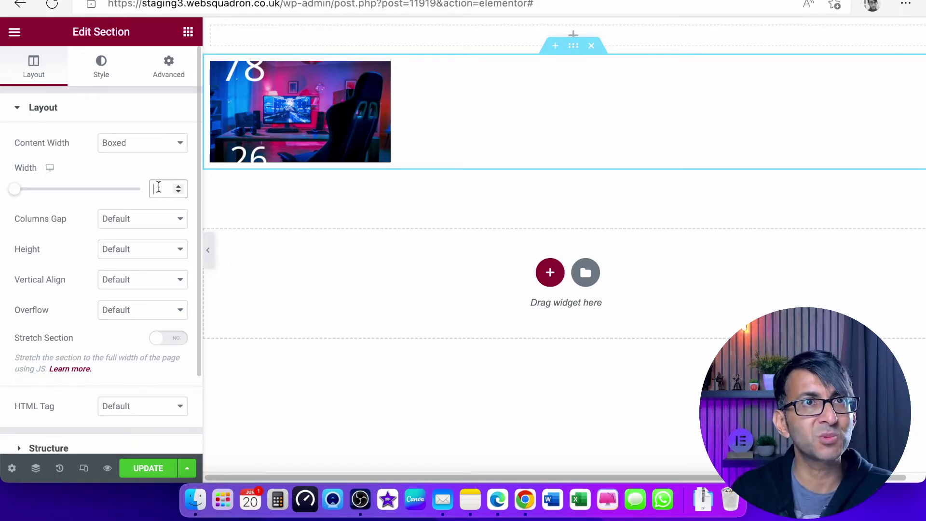
text(770)
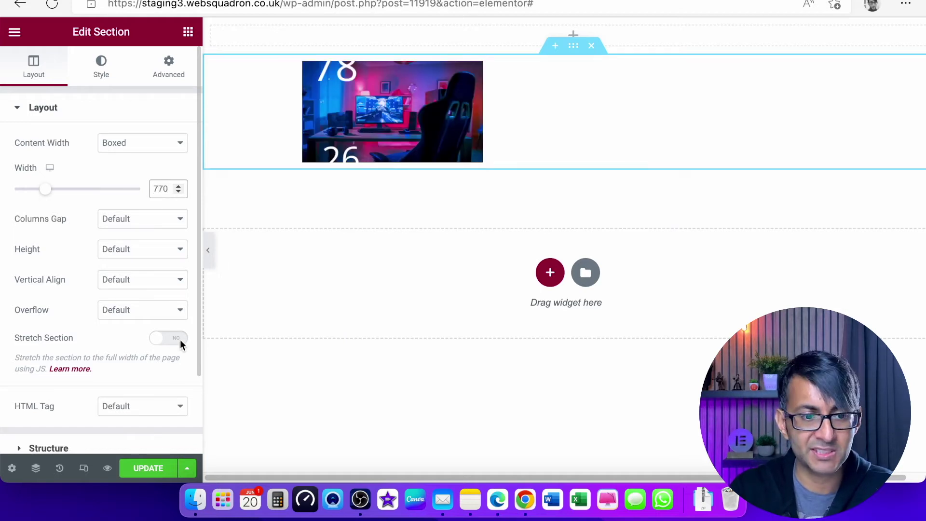
click(149, 470)
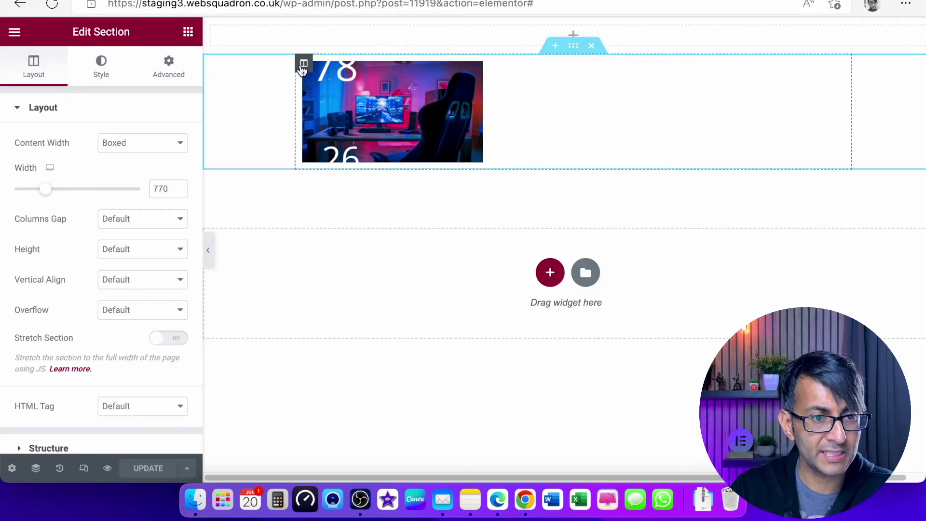
Confirm the column's horizontal alignment remains Space Between
click(302, 67)
click(124, 205)
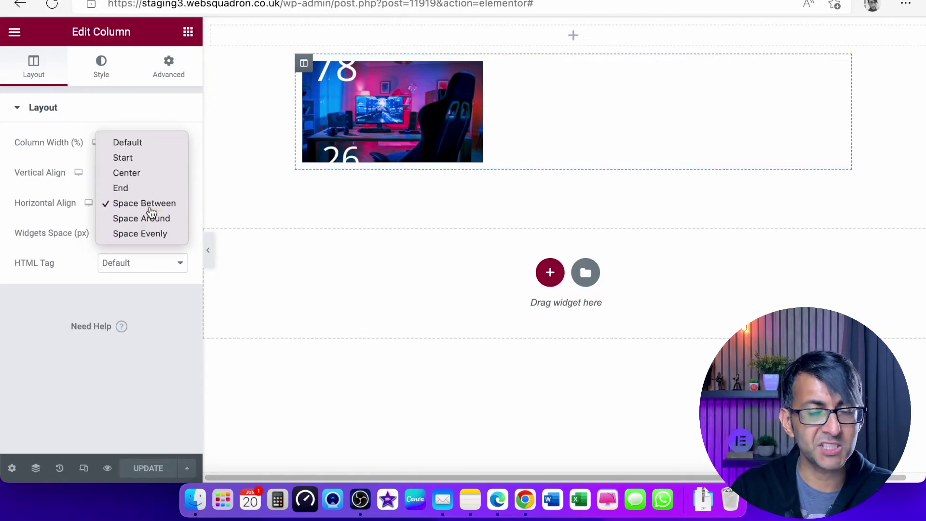
click(150, 204)
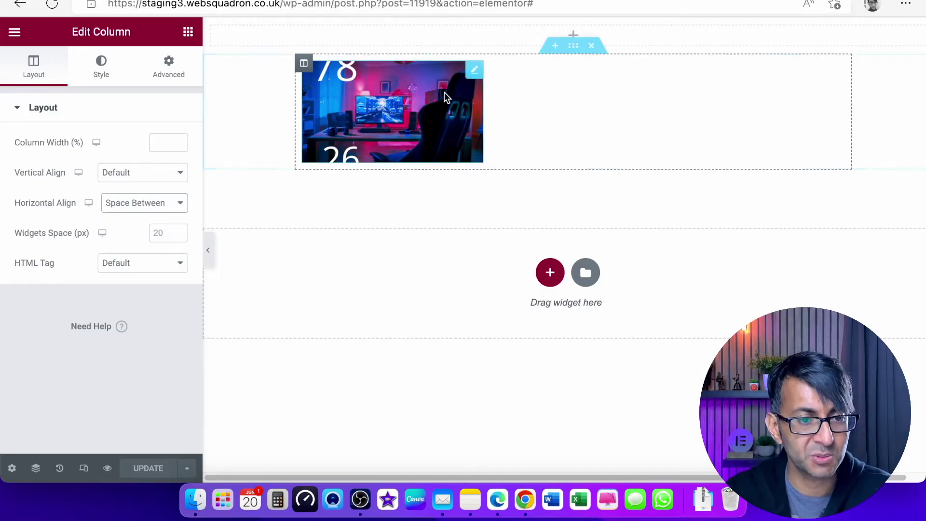
right_click(422, 99)
Duplicate the gaming-room image and swap the copy's picture for the headset gamer photo
click(487, 141)
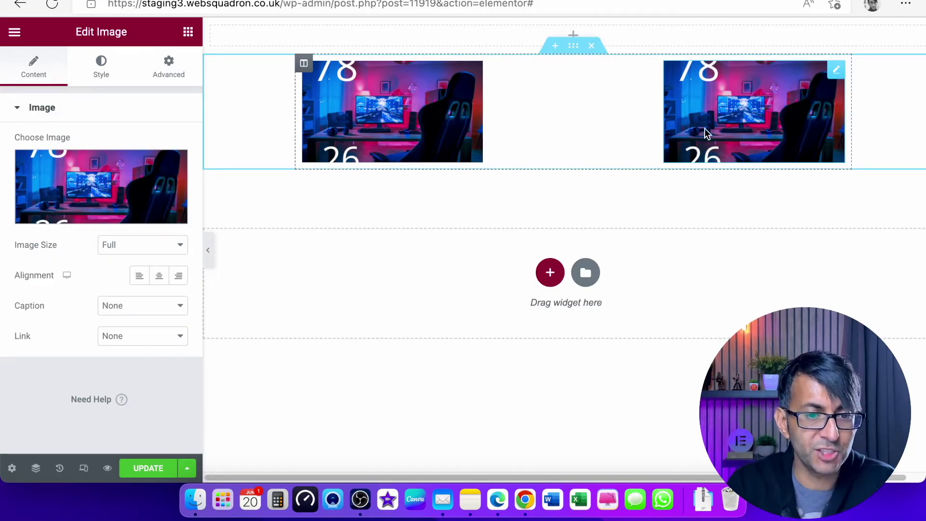
click(115, 198)
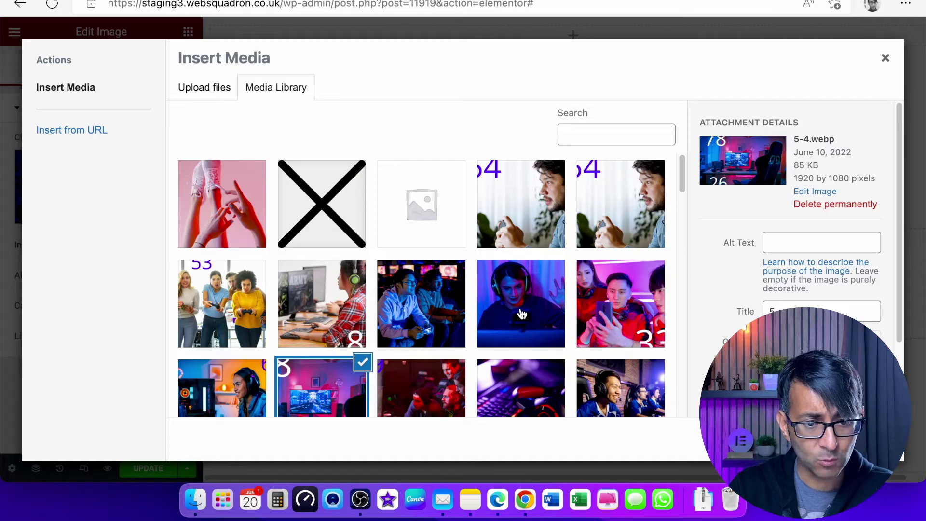
click(519, 321)
click(863, 441)
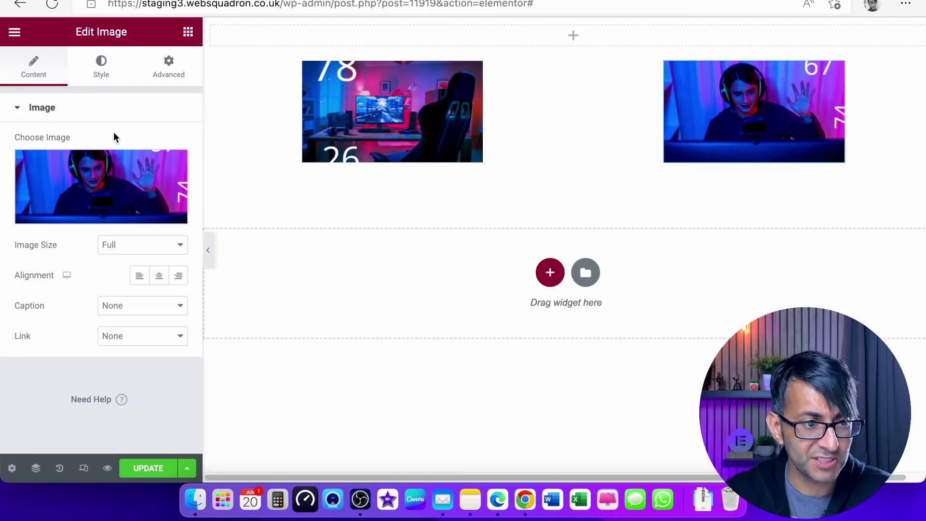
click(188, 32)
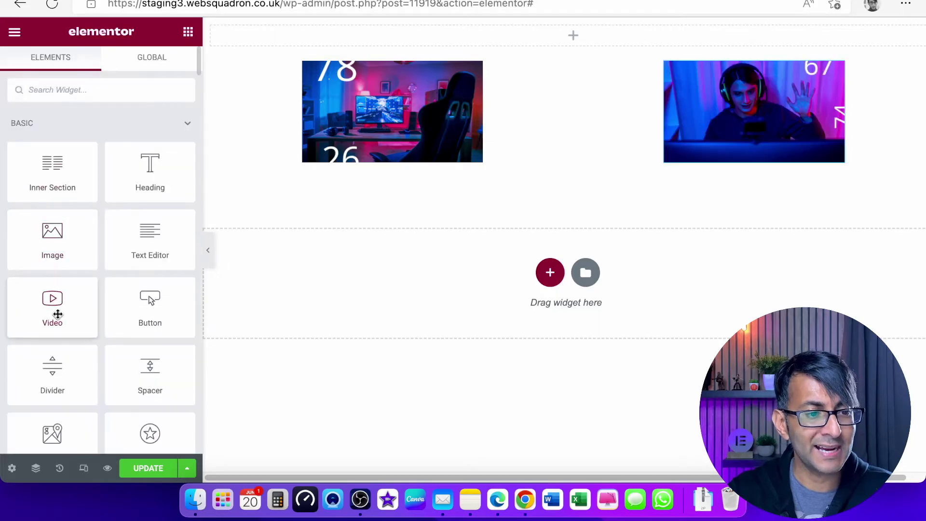
Add a Video widget and reorder it in the Navigator so it sits between the two images
drag(53, 315, 390, 155)
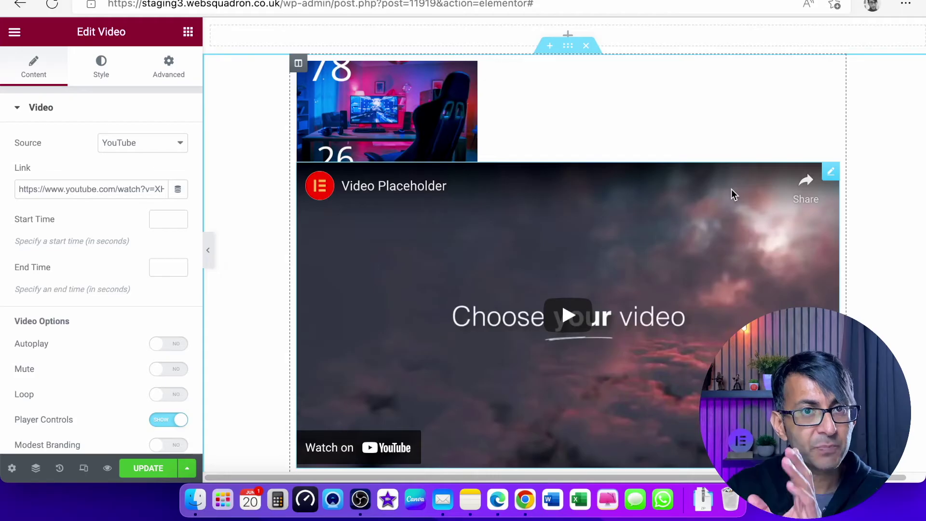
click(30, 475)
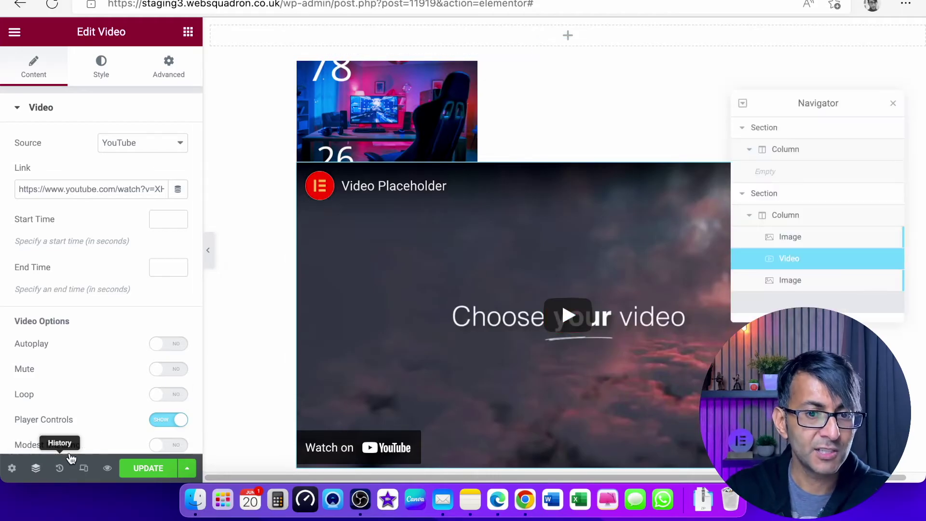
drag(825, 103, 570, 105)
drag(559, 257, 574, 244)
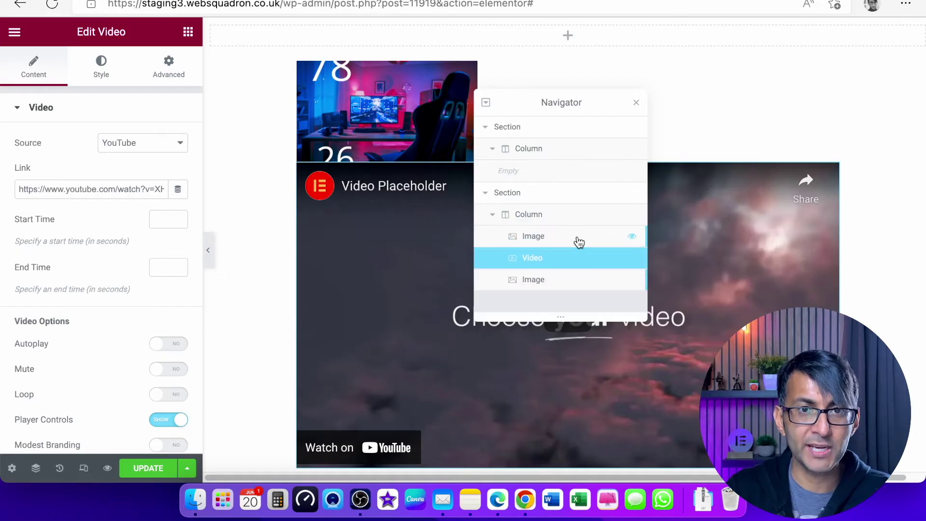
click(636, 102)
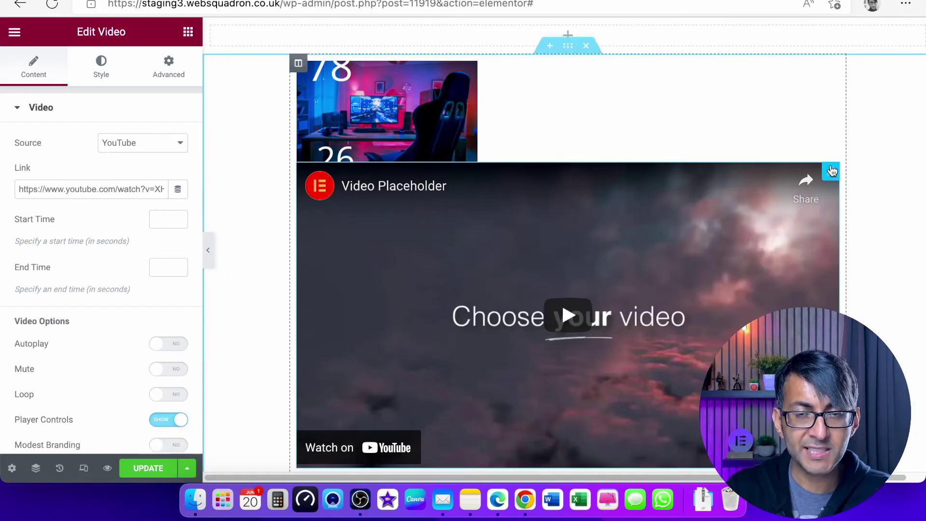
Replace the placeholder video link with the 'Icon List Hover Effect - Elementor Wordpress Tutorial' YouTube URL
click(116, 191)
key(super+a)
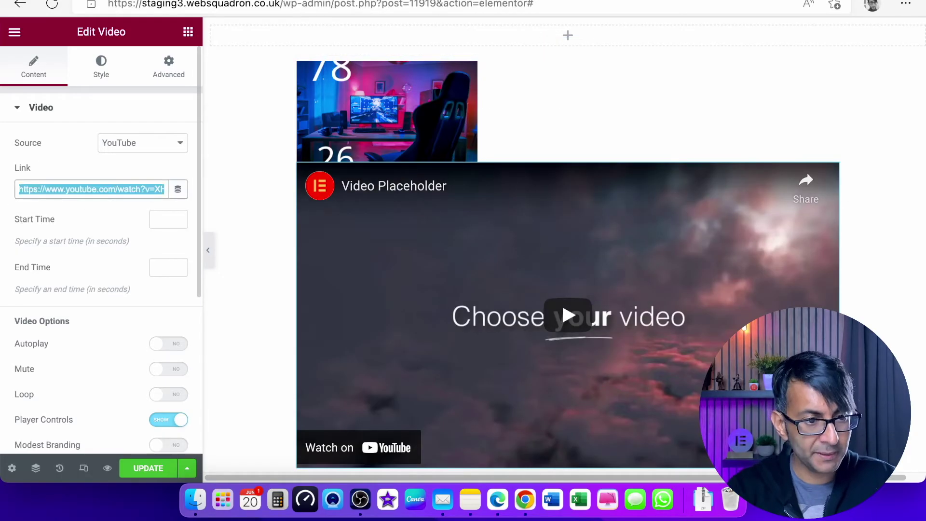
key(BackSpace)
text(https://www.youtube.com/watch?v=HOyiVWFvbgI)
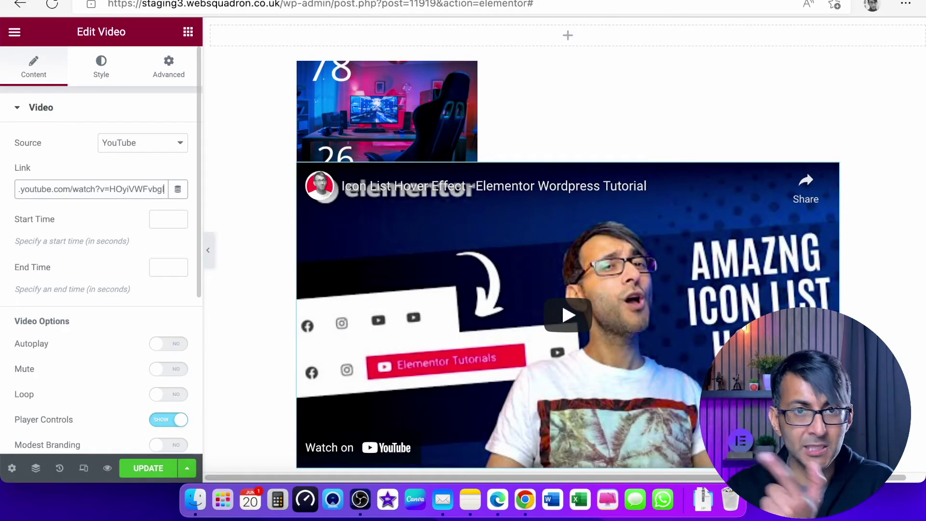
scroll(118, 336, down, 5)
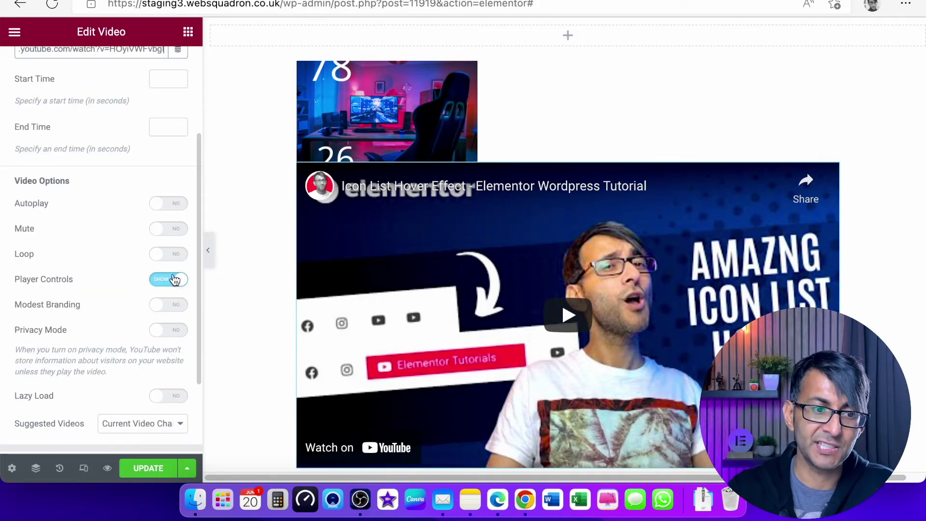
scroll(163, 338, down, 1)
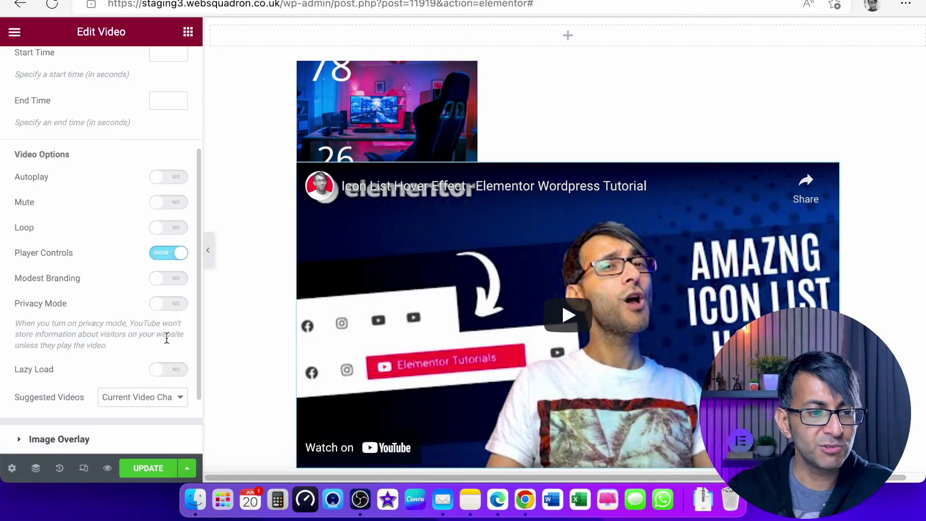
scroll(140, 357, down, 3)
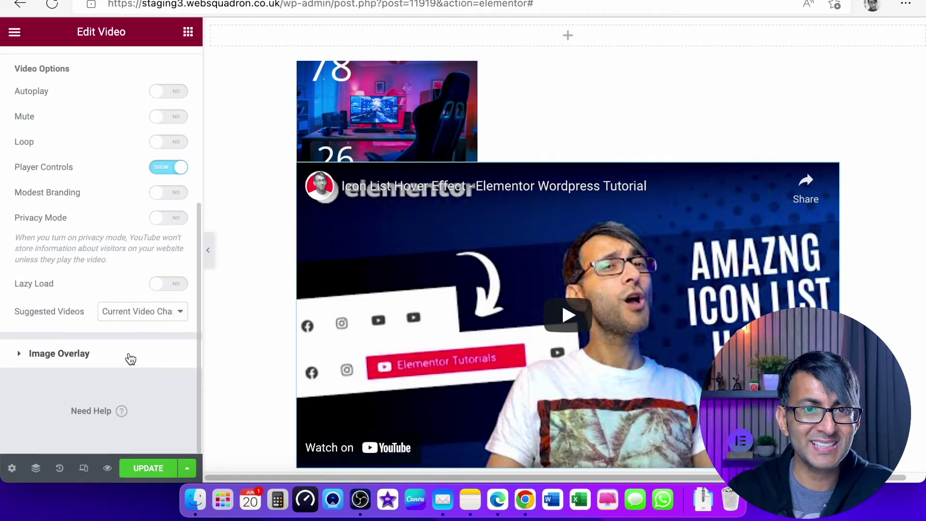
scroll(130, 357, up, 9)
click(102, 75)
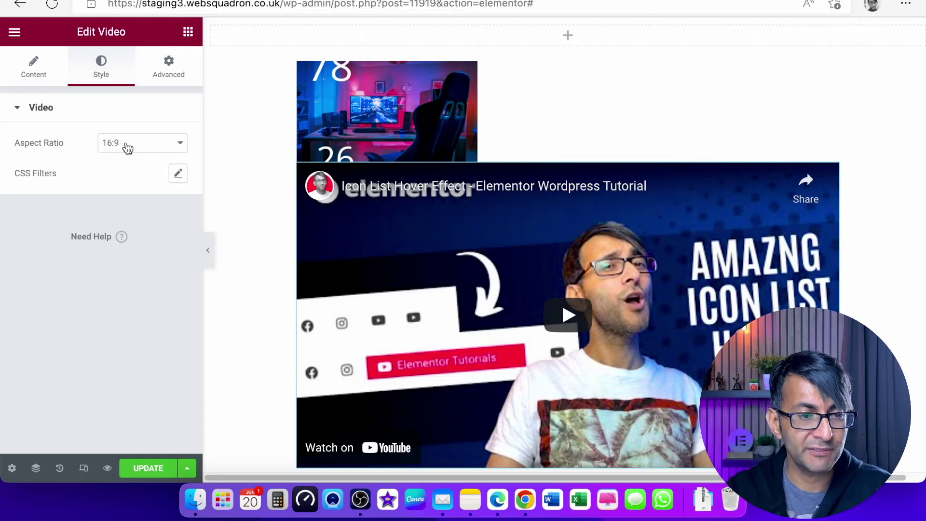
Give the Video widget a custom 250 px width and collapse the editor panel to preview
click(167, 72)
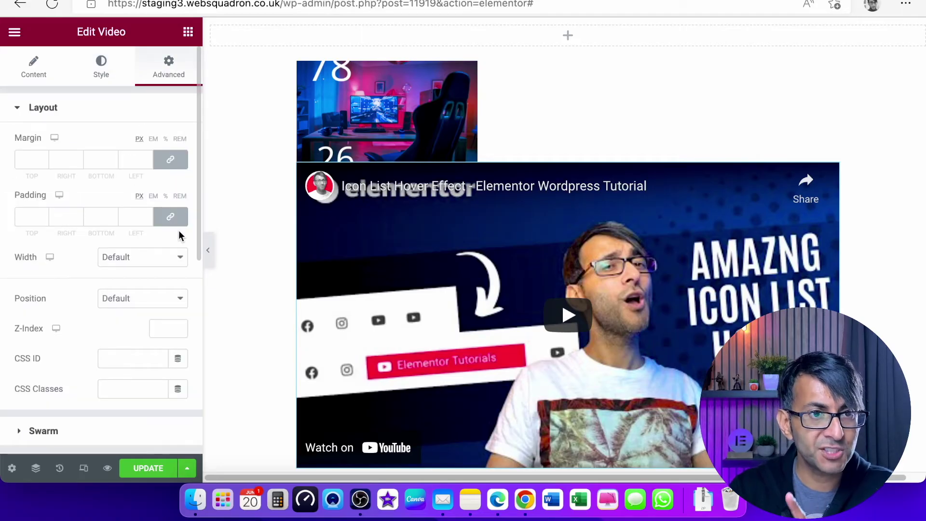
click(145, 255)
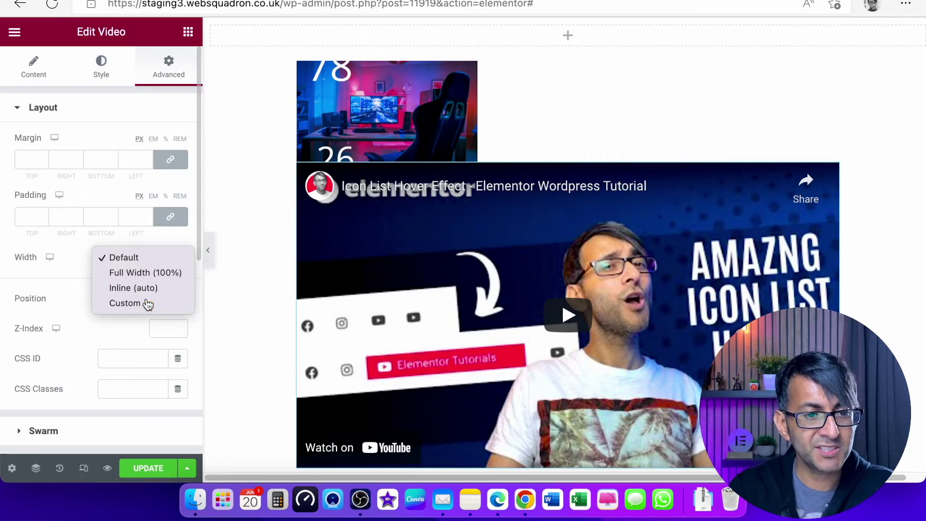
click(145, 303)
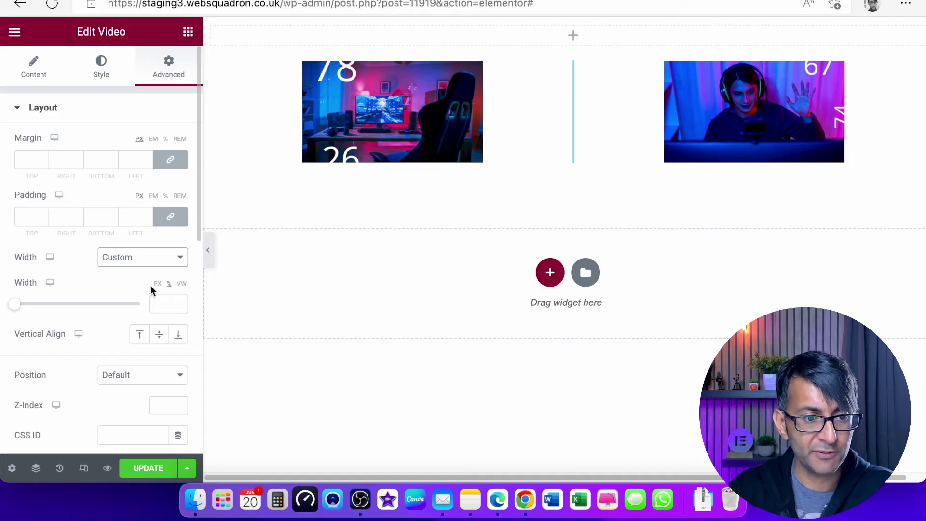
click(157, 283)
click(159, 302)
text(250)
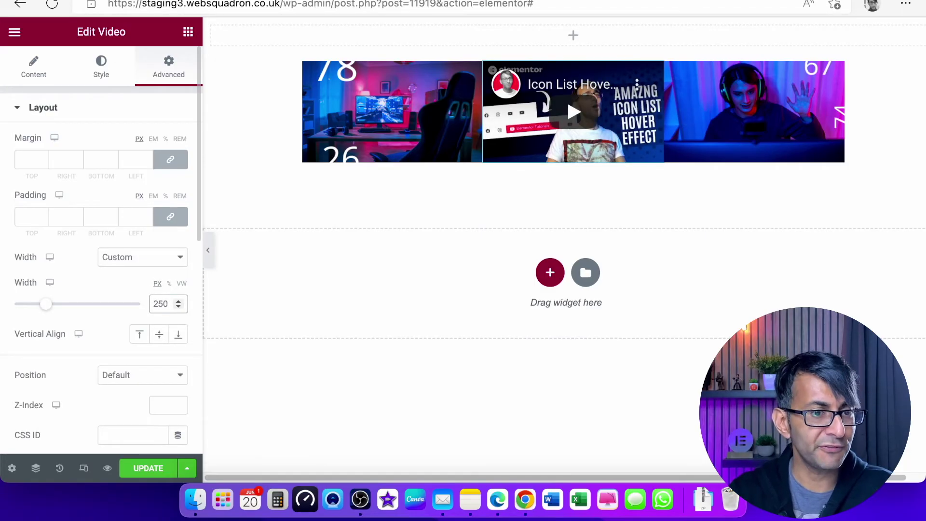
click(493, 230)
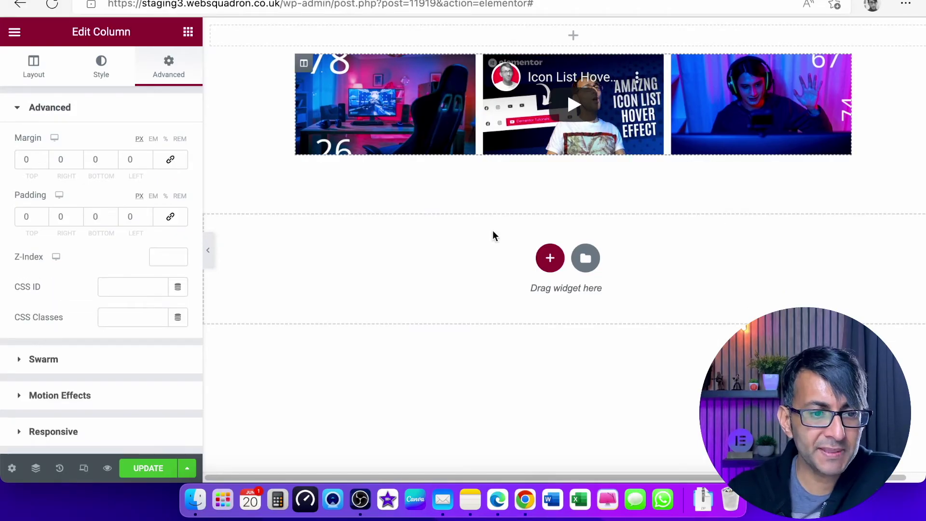
click(661, 71)
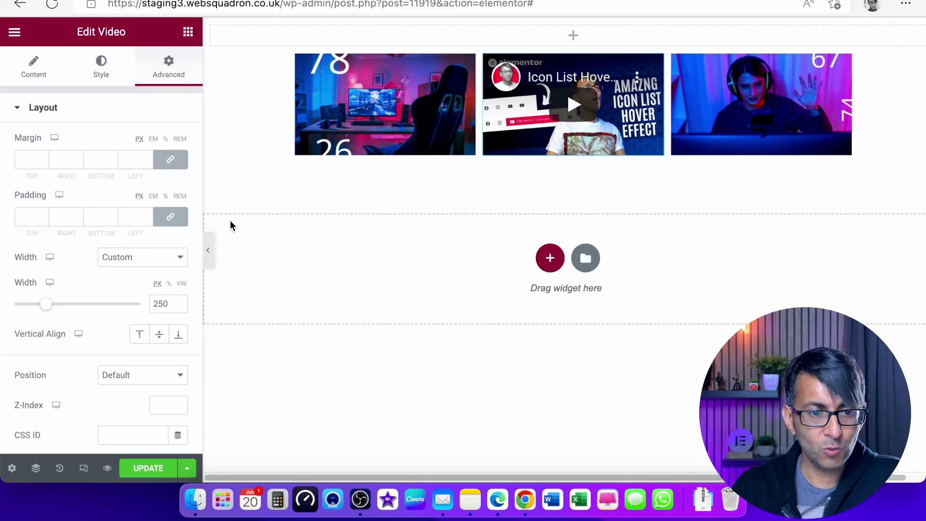
click(209, 250)
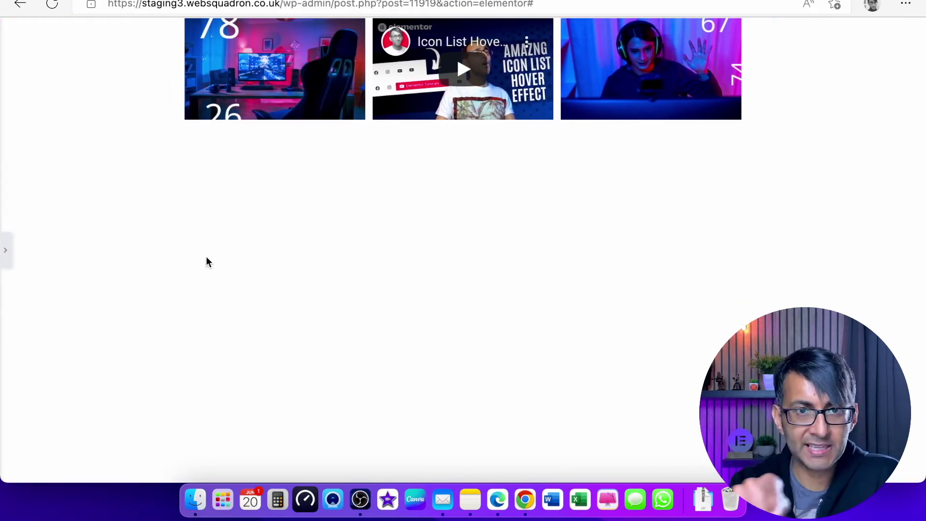
Test-play the embedded tutorial video, pause it, and bring the editor panel back
click(457, 76)
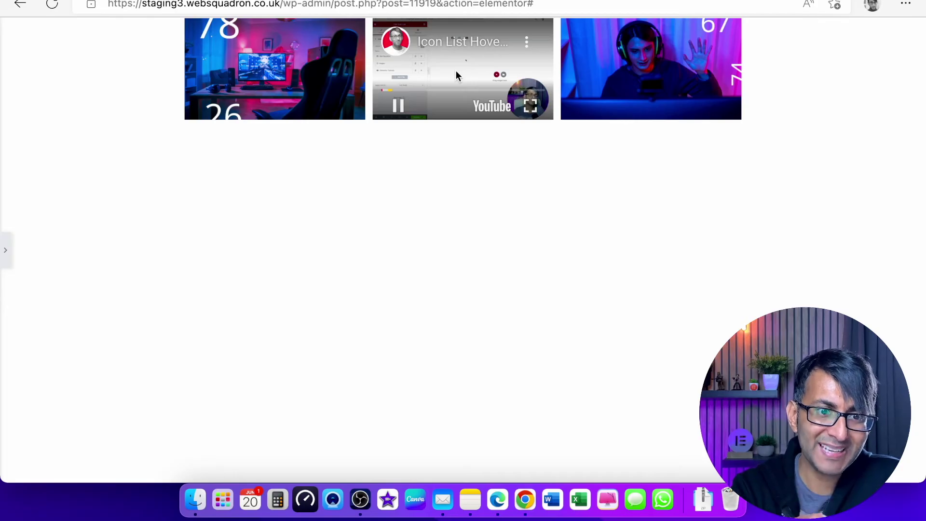
click(399, 106)
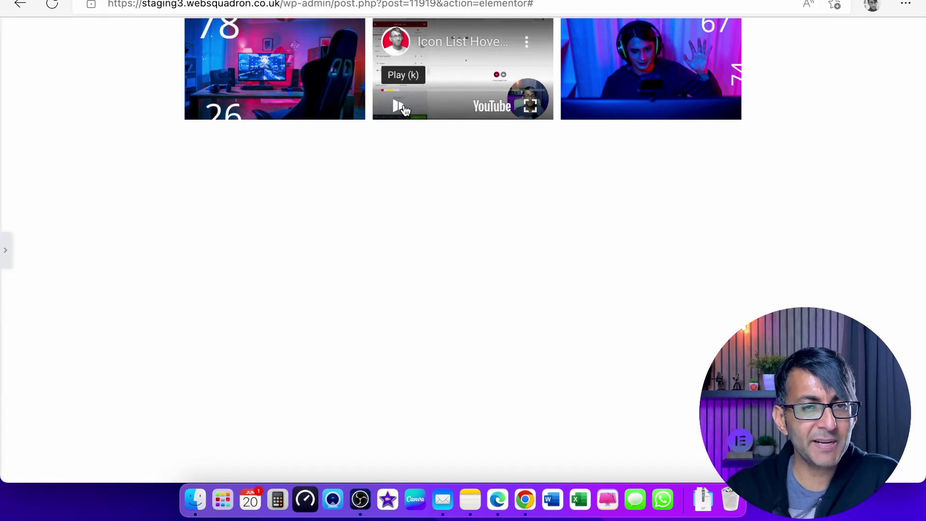
click(5, 255)
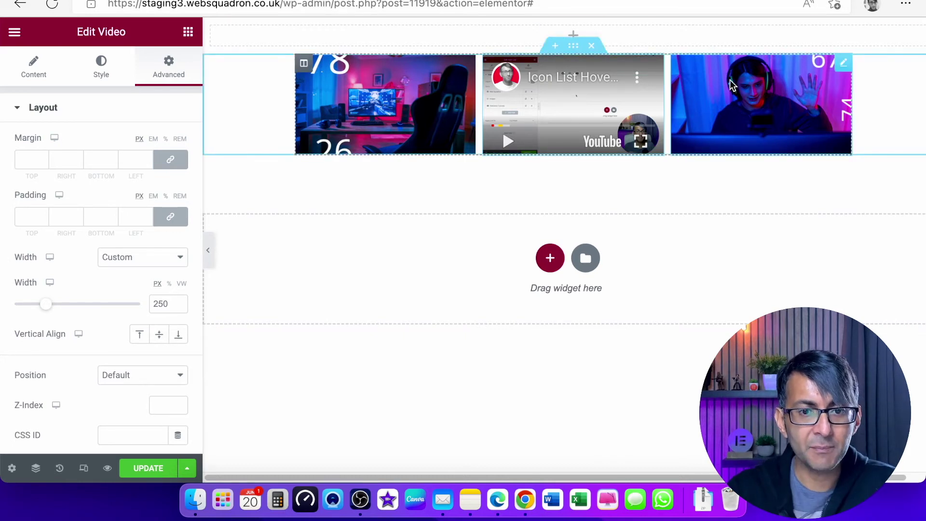
Duplicate the right-hand image and give the copy a 10 px top margin
right_click(843, 68)
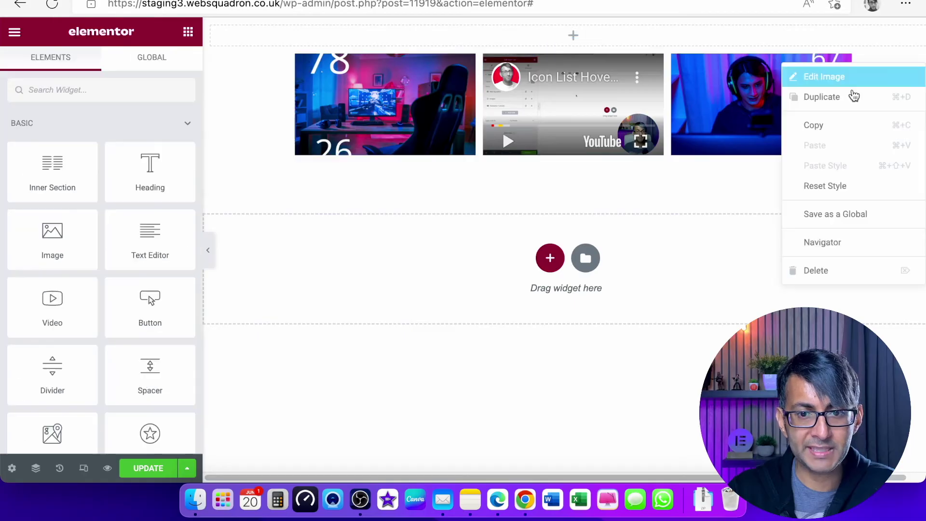
click(847, 98)
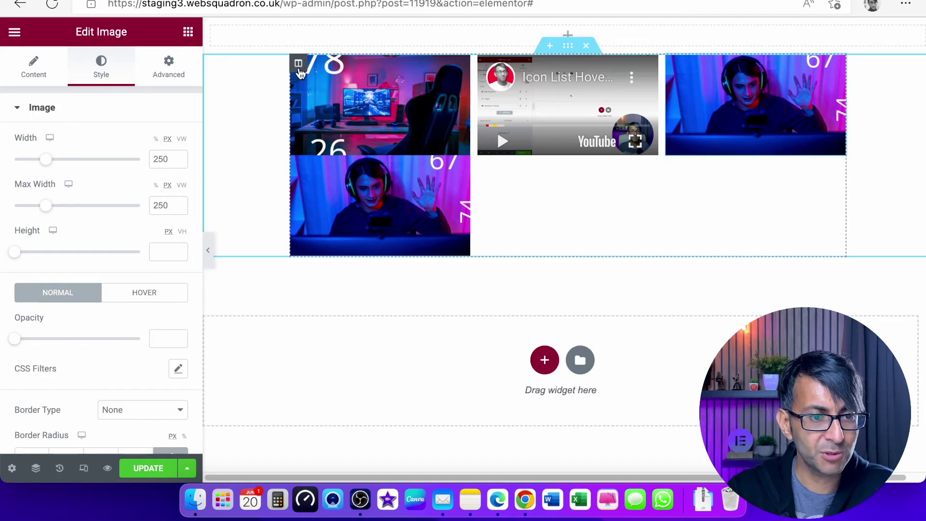
click(298, 64)
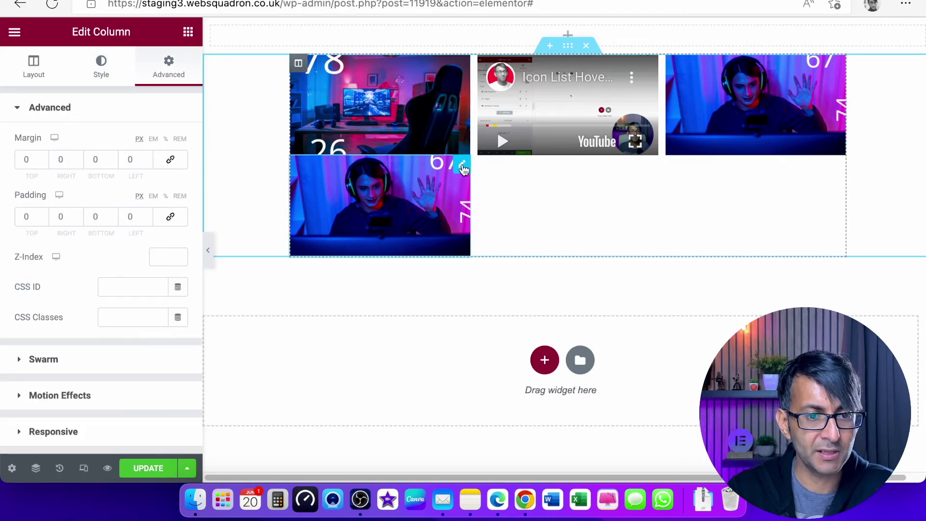
click(463, 169)
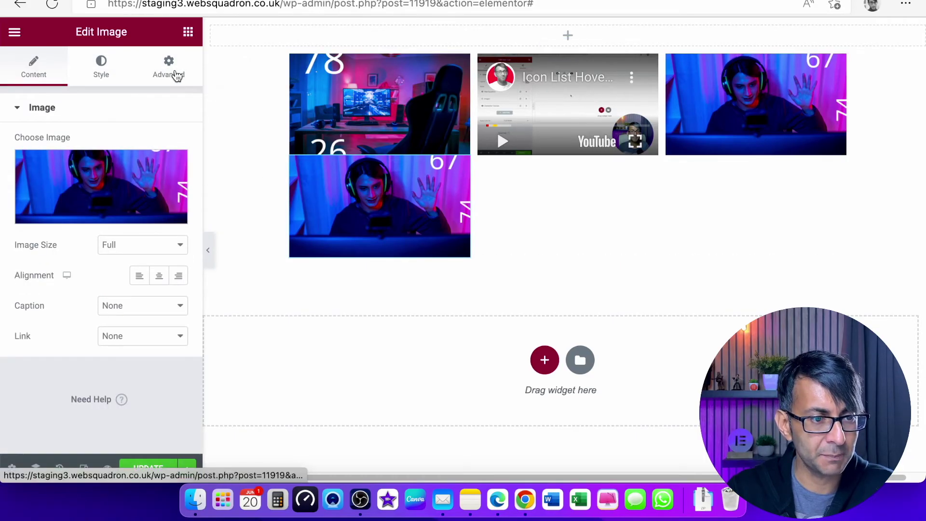
click(176, 75)
click(31, 162)
text(10)
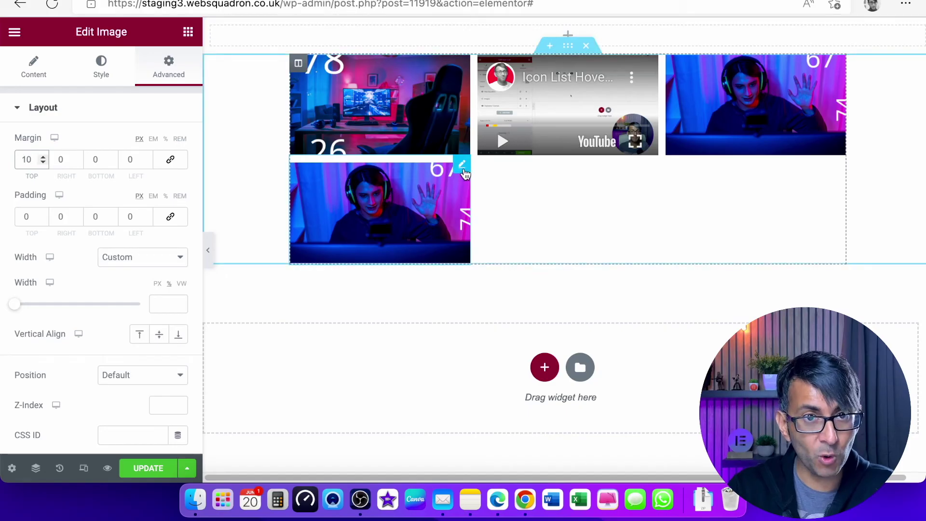
Set the copied image's Width and Max Width to 500, then refine both to 510
click(98, 72)
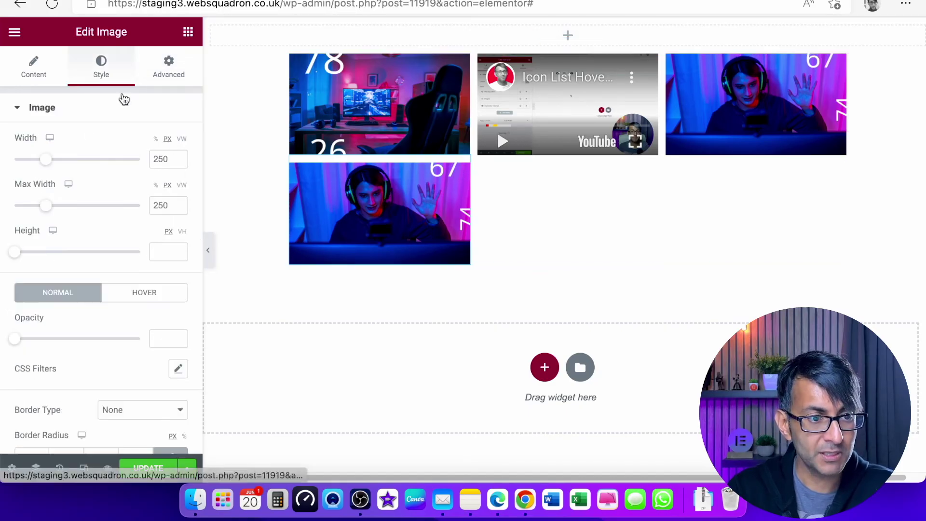
double_click(161, 160)
text(500)
double_click(161, 205)
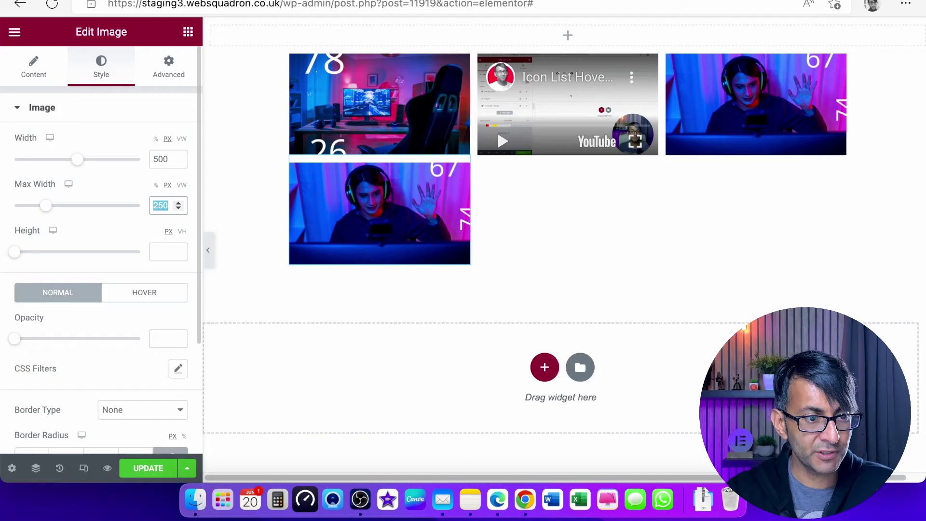
text(500)
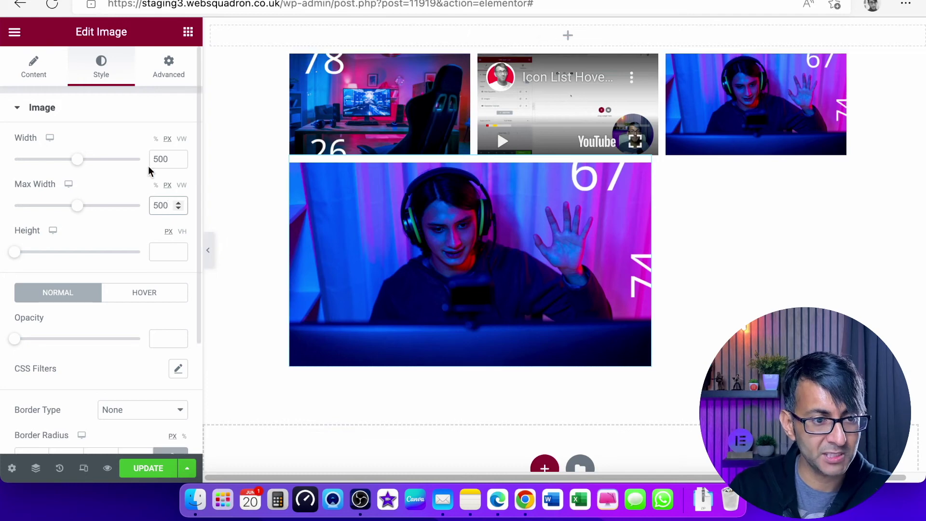
double_click(167, 159)
text(510)
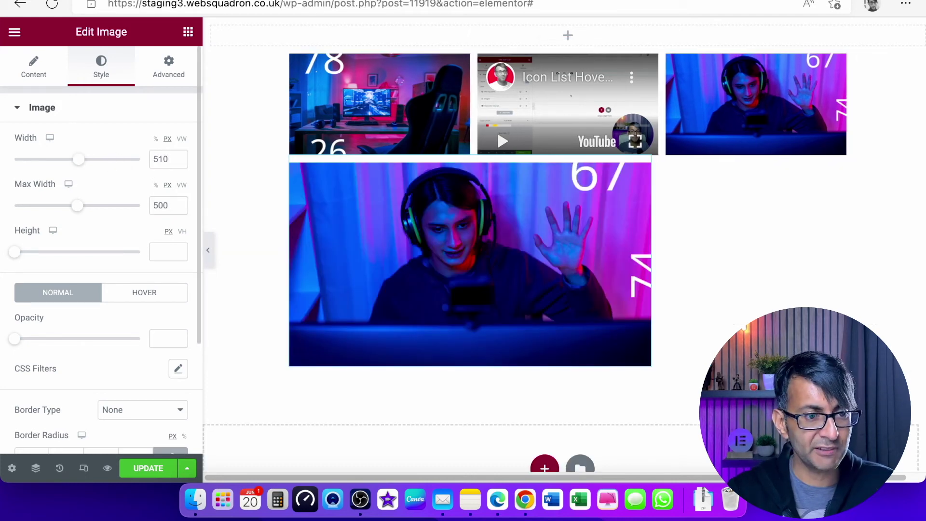
double_click(167, 205)
text(510)
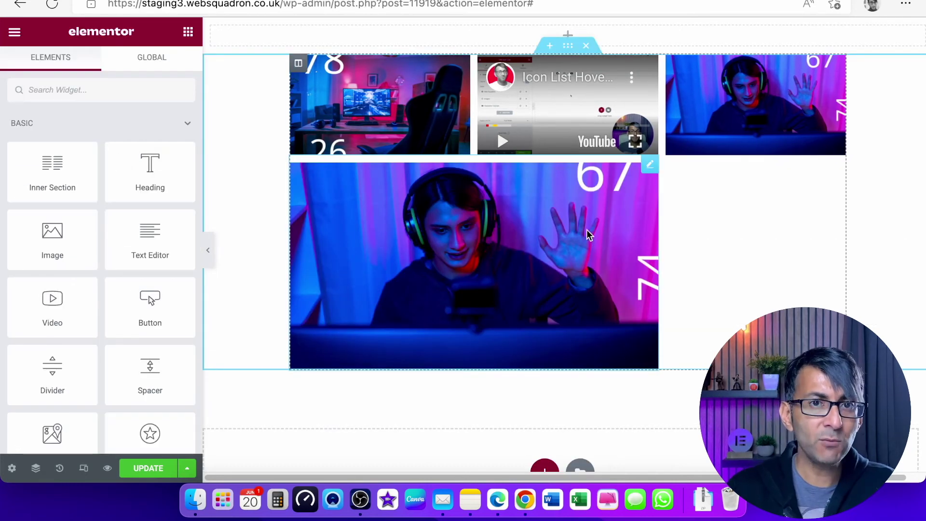
right_click(527, 204)
Duplicate the lower image and swap the copy's picture for the pink shoe photo
click(575, 238)
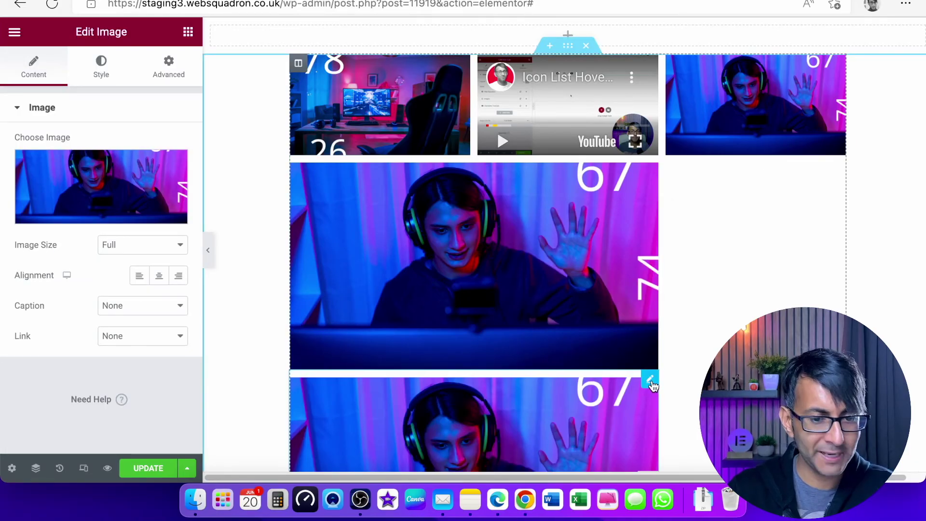
click(650, 381)
click(99, 168)
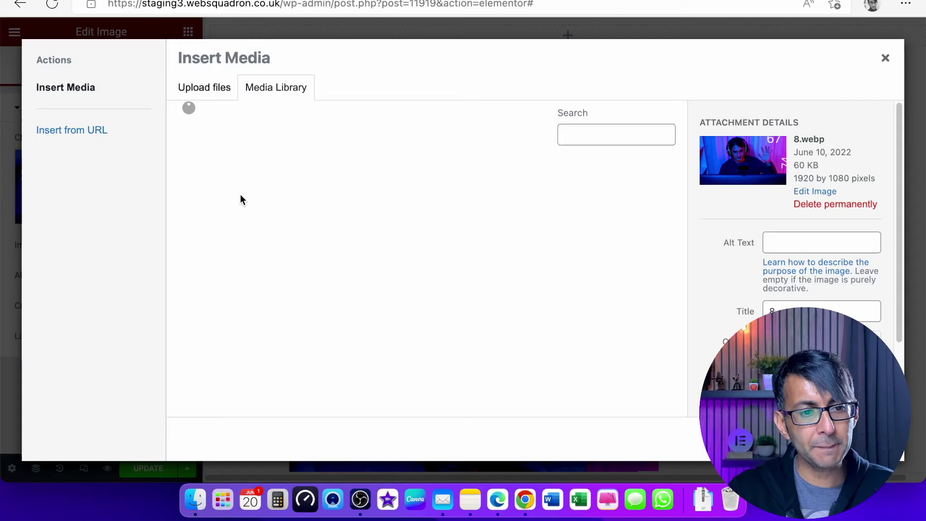
click(195, 190)
click(863, 441)
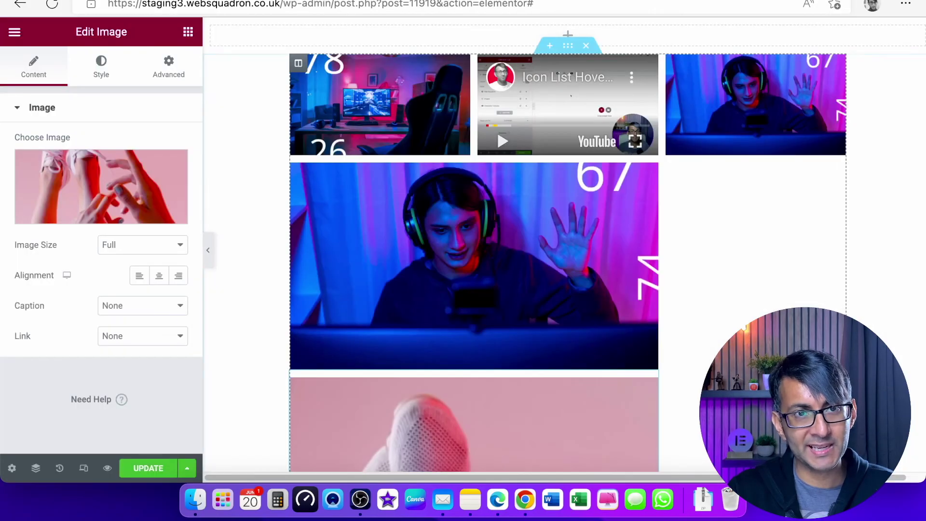
Set the shoe image's Width and Max Width to 250 px
click(100, 69)
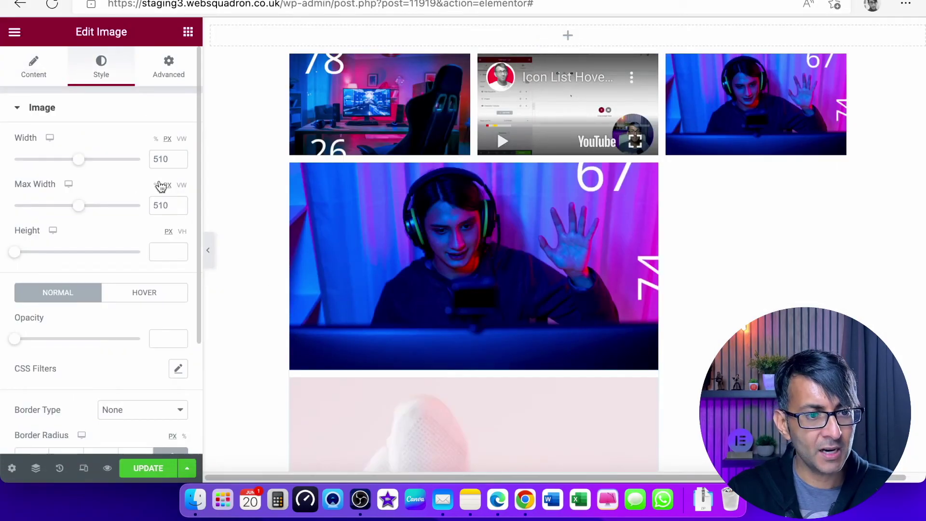
double_click(169, 158)
text(250)
key(Tab)
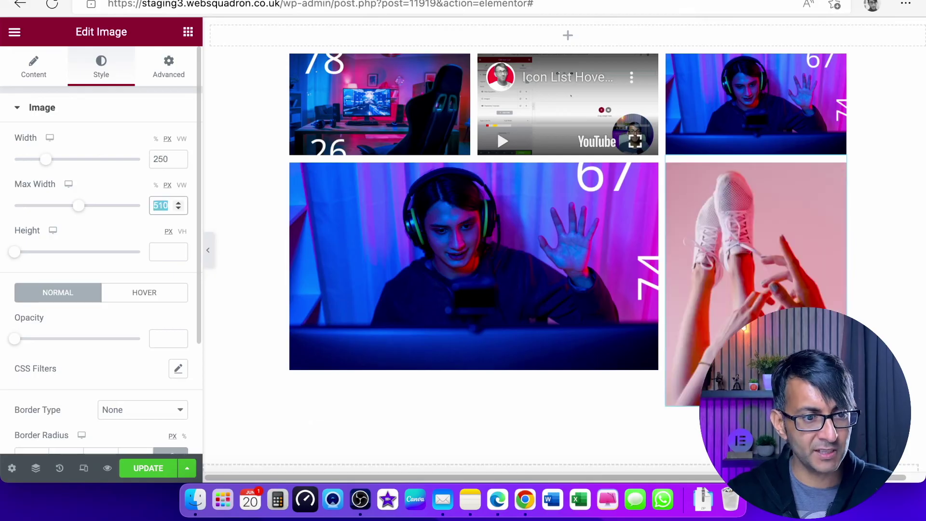
text(250)
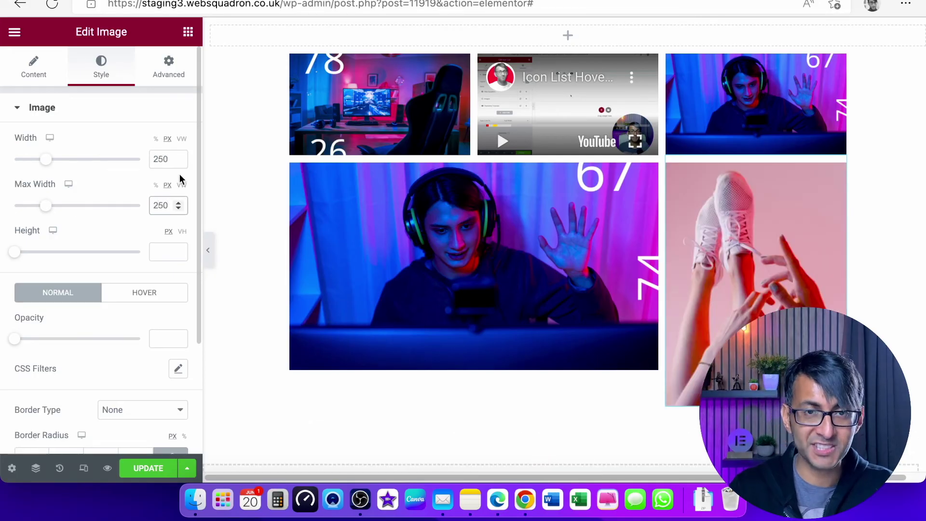
key(ctrl+z)
key(ctrl+z)
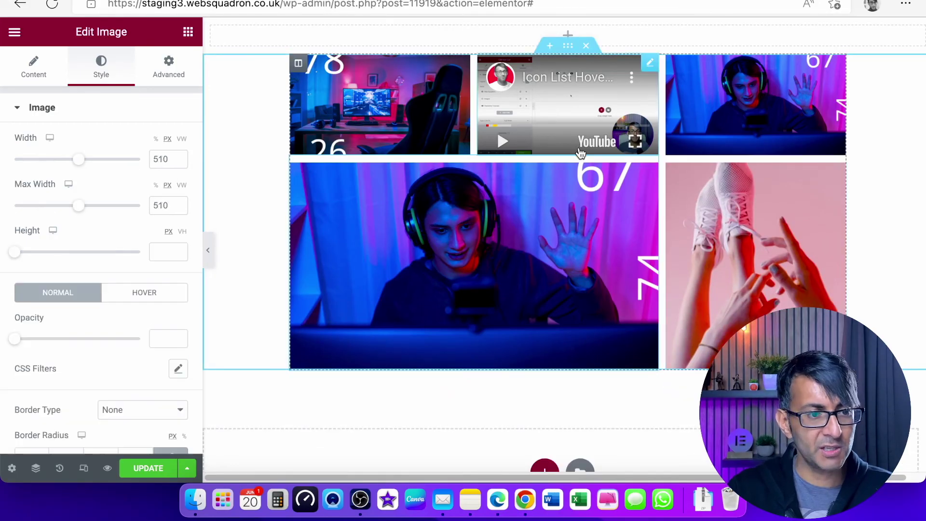
Give both lower images a 290 px height with Object Fit Cover, then preview the layout
click(171, 252)
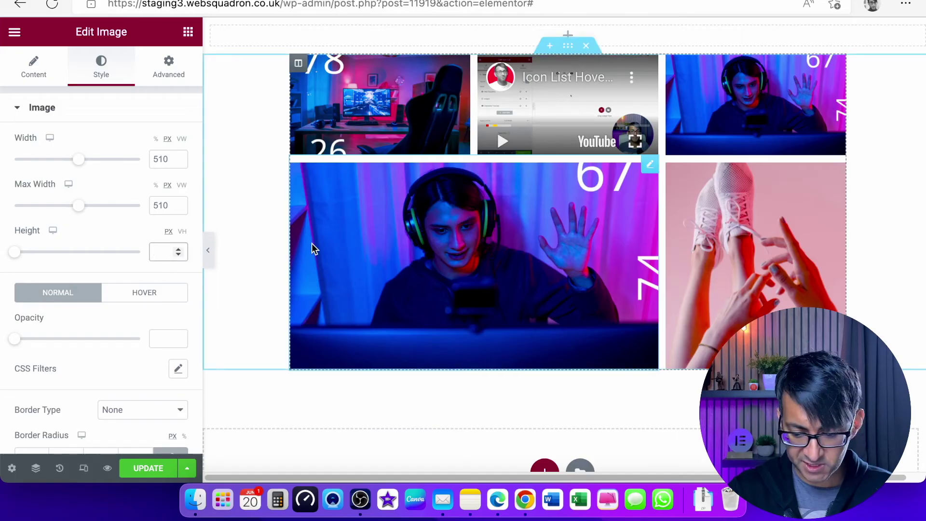
text(290)
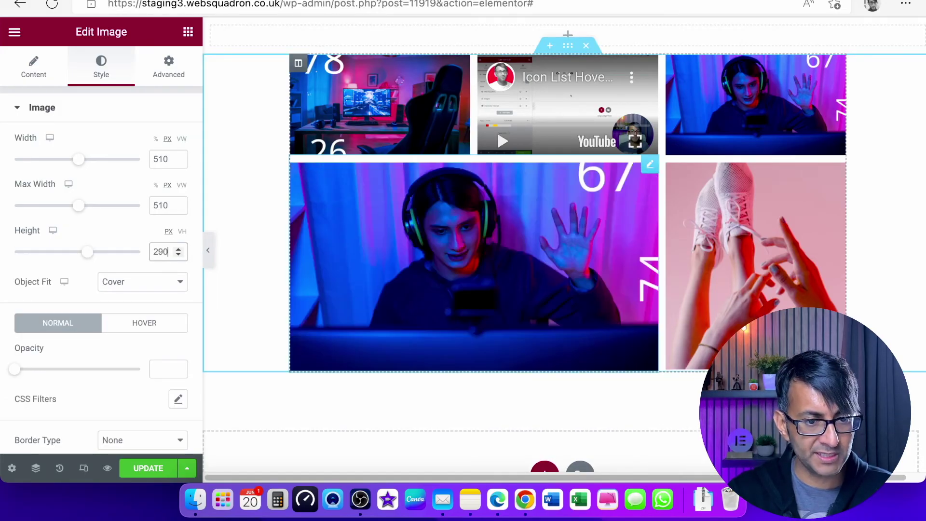
click(118, 285)
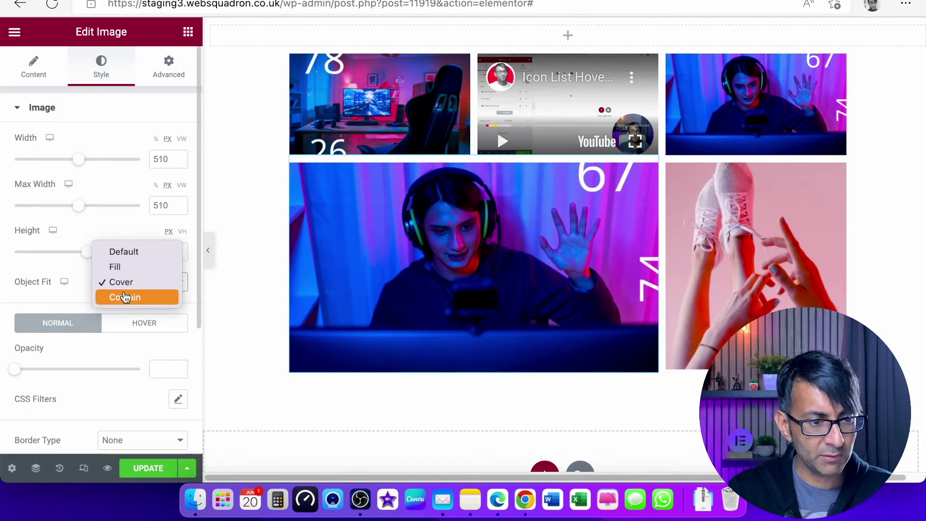
click(755, 241)
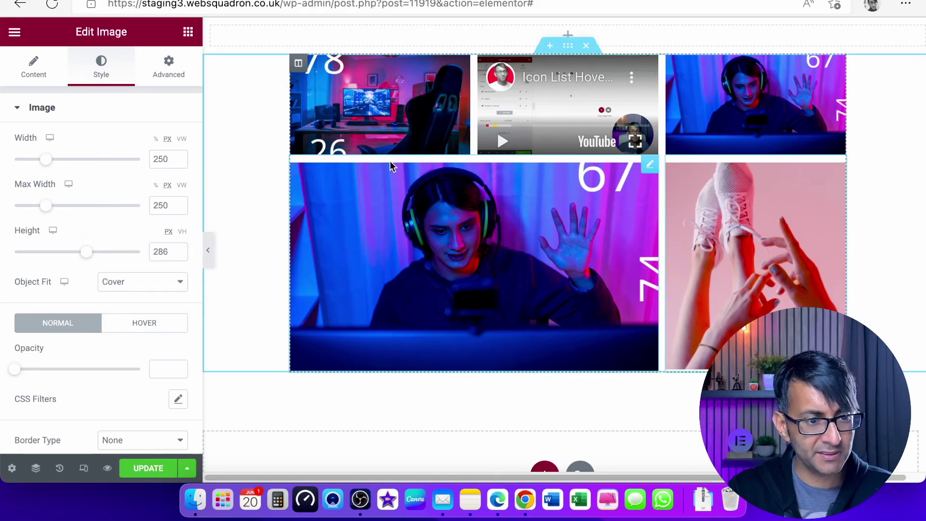
drag(166, 251, 122, 249)
text(290)
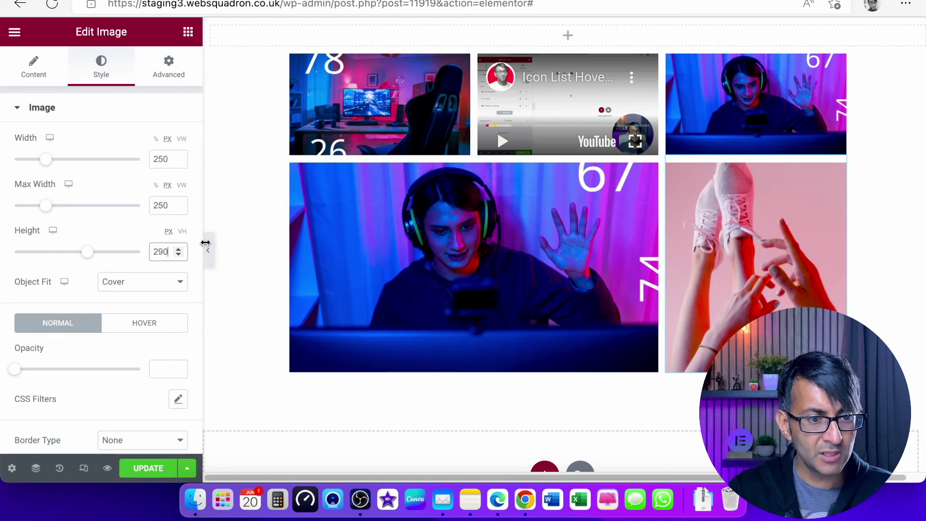
click(208, 247)
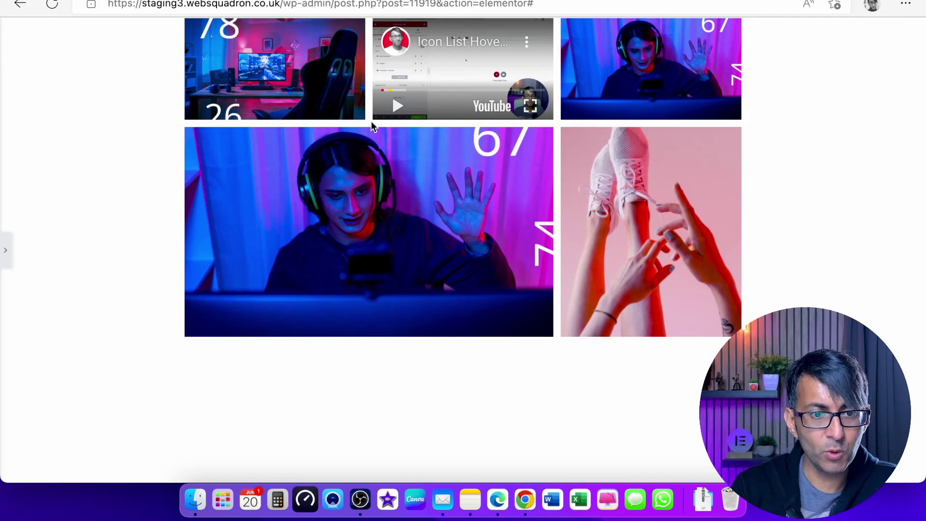
click(397, 106)
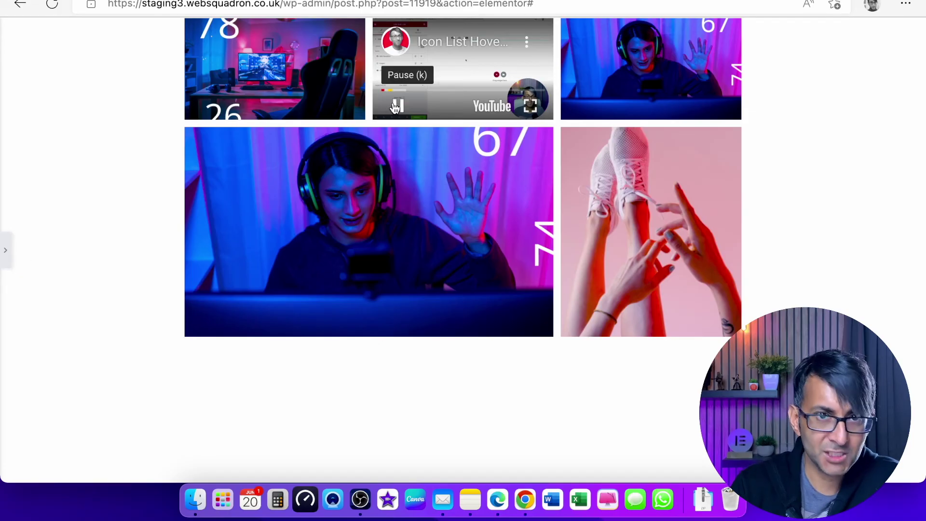
click(397, 106)
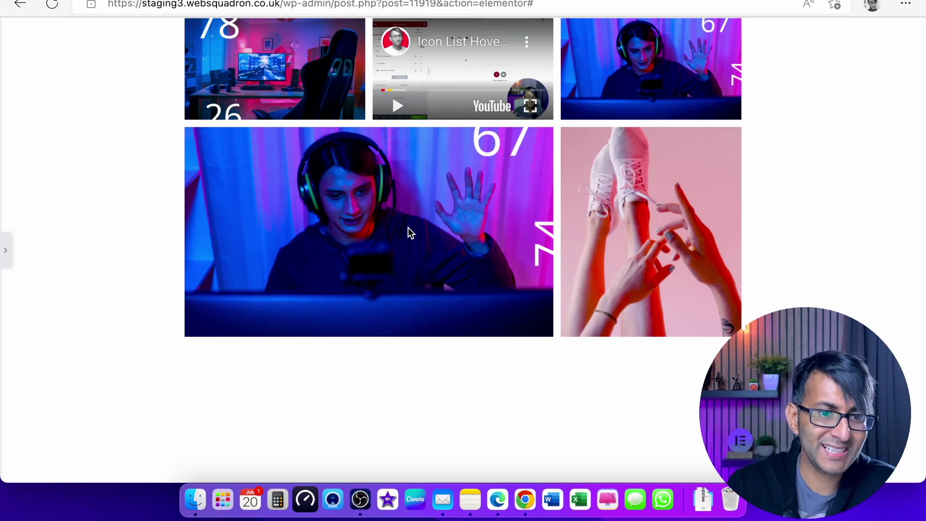
click(6, 250)
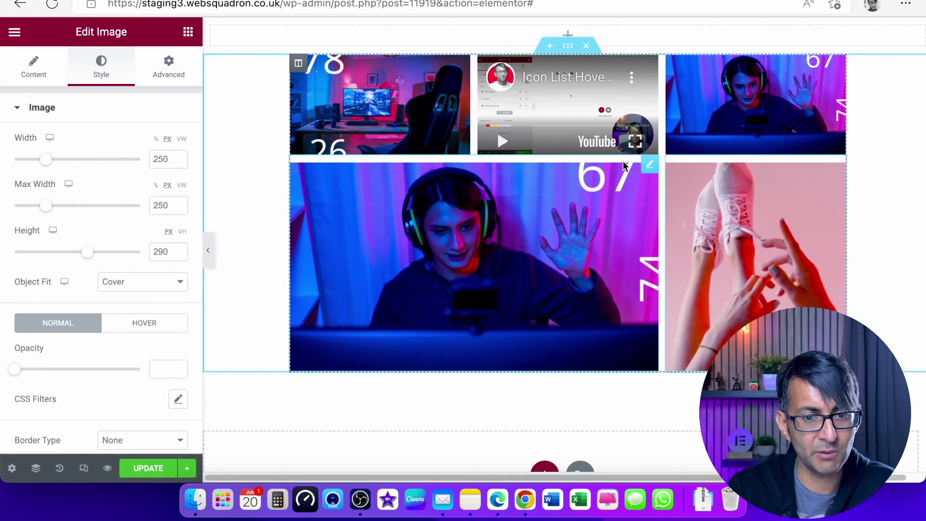
Link the wide gamer image to its Media File and save the page with Update
click(659, 160)
click(34, 72)
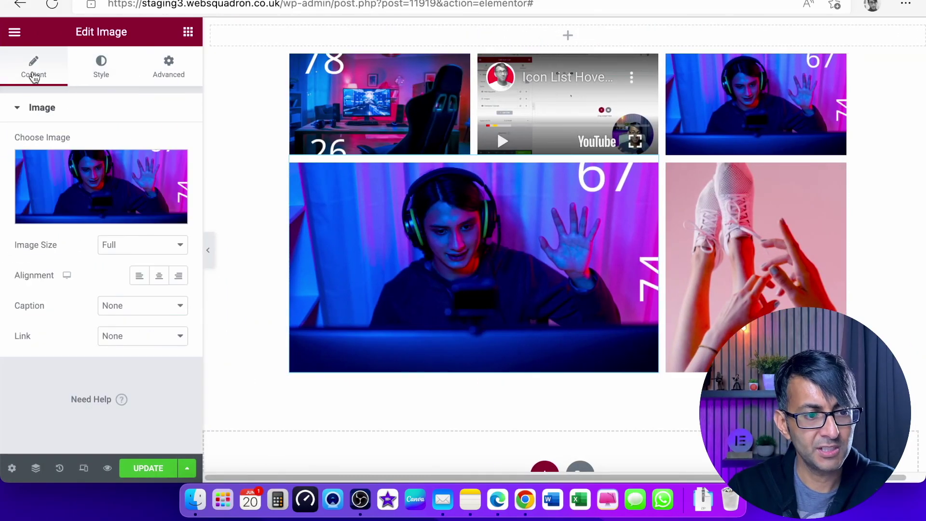
click(121, 339)
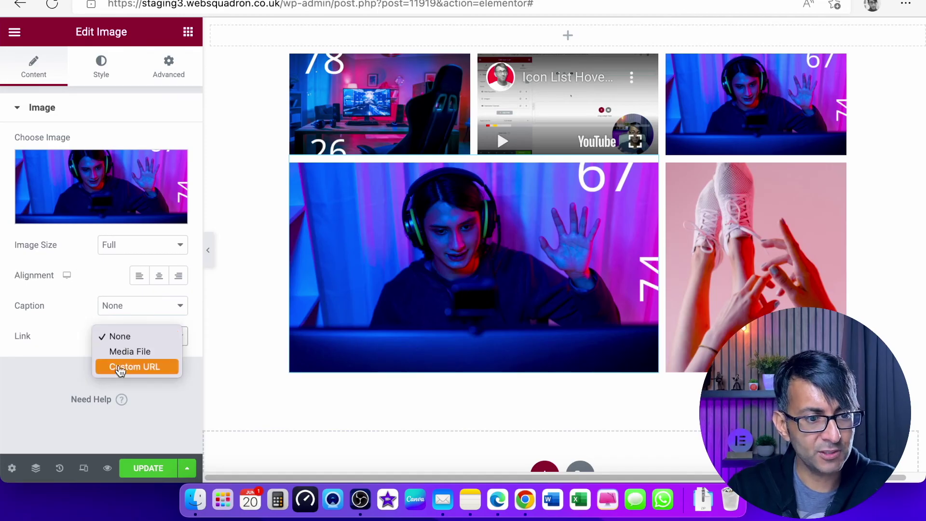
click(164, 359)
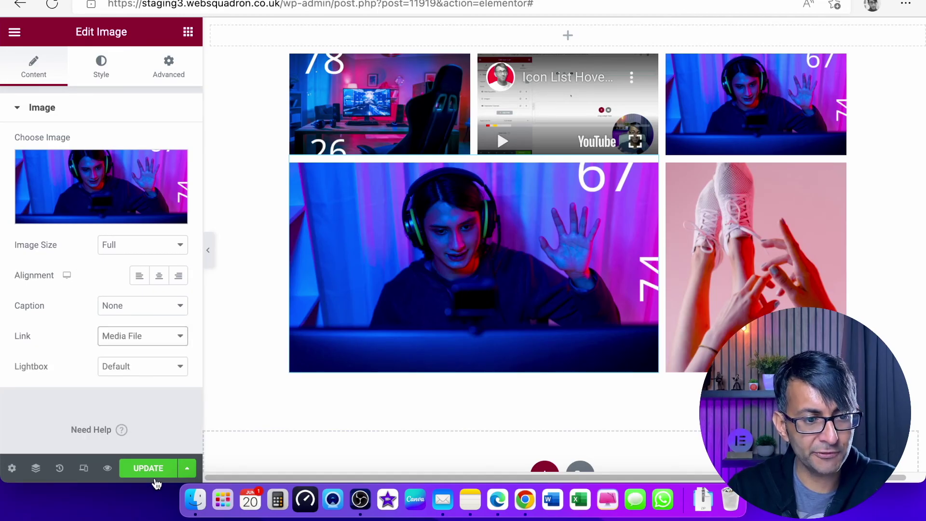
click(148, 471)
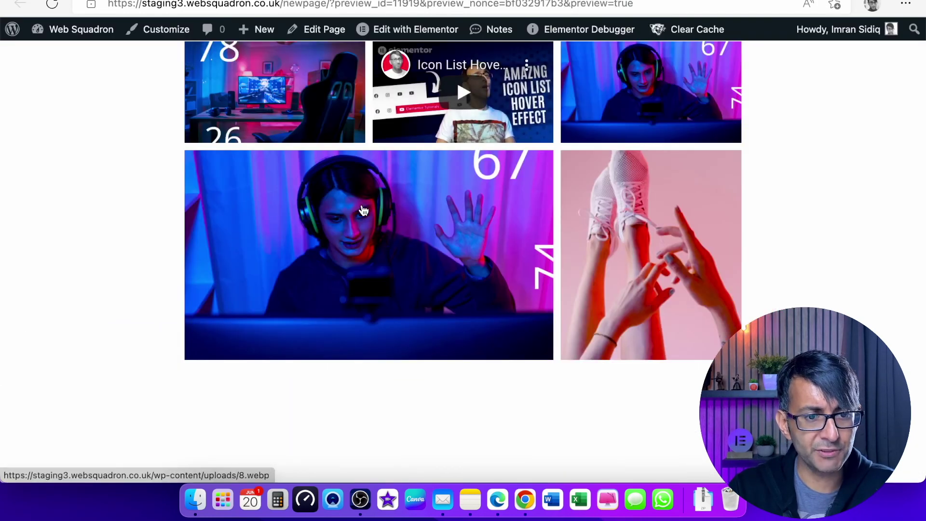
click(360, 209)
click(903, 61)
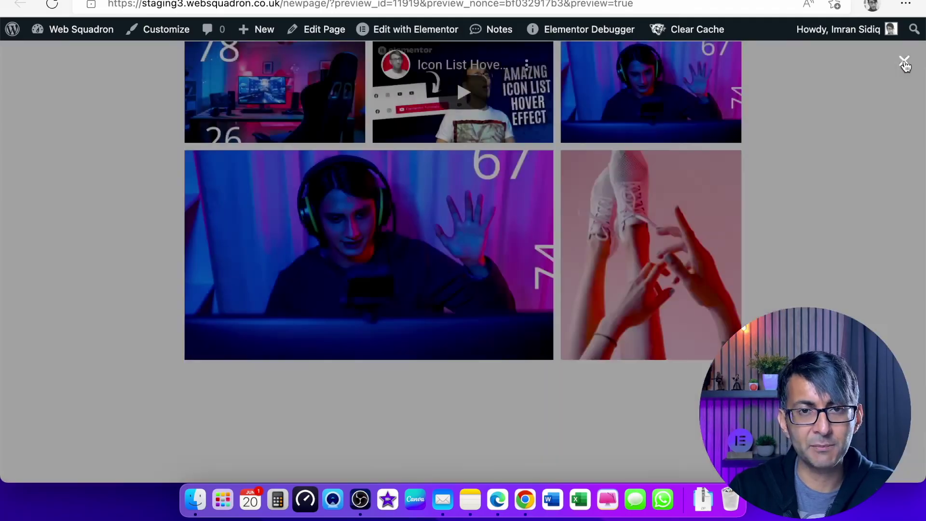
click(456, 103)
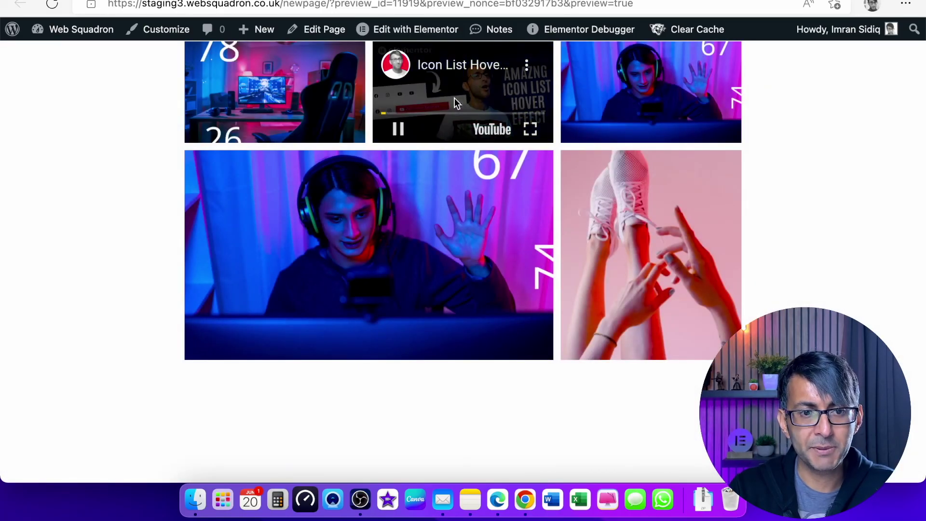
click(530, 128)
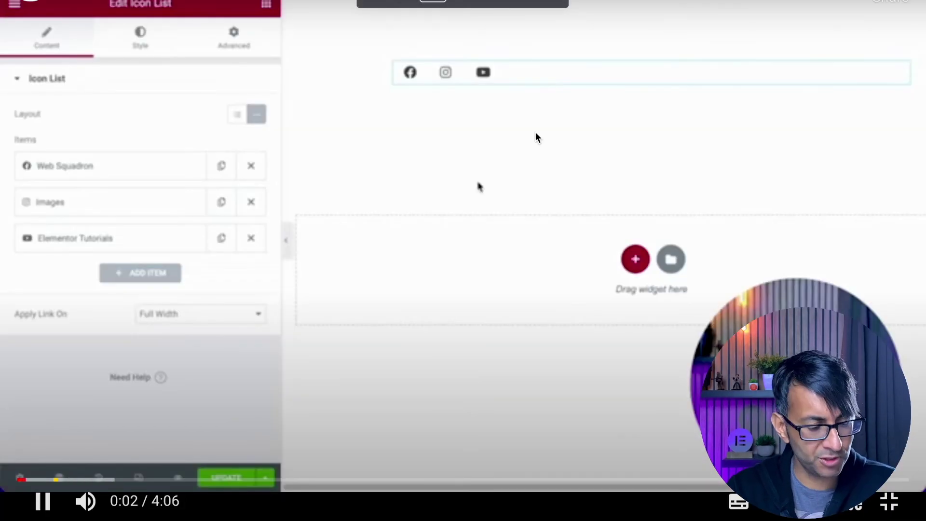
key(Escape)
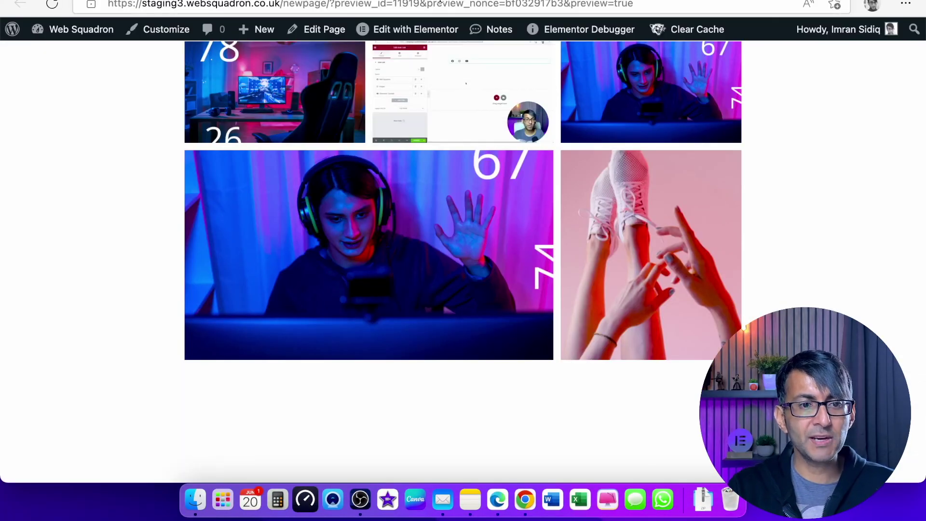
click(400, 130)
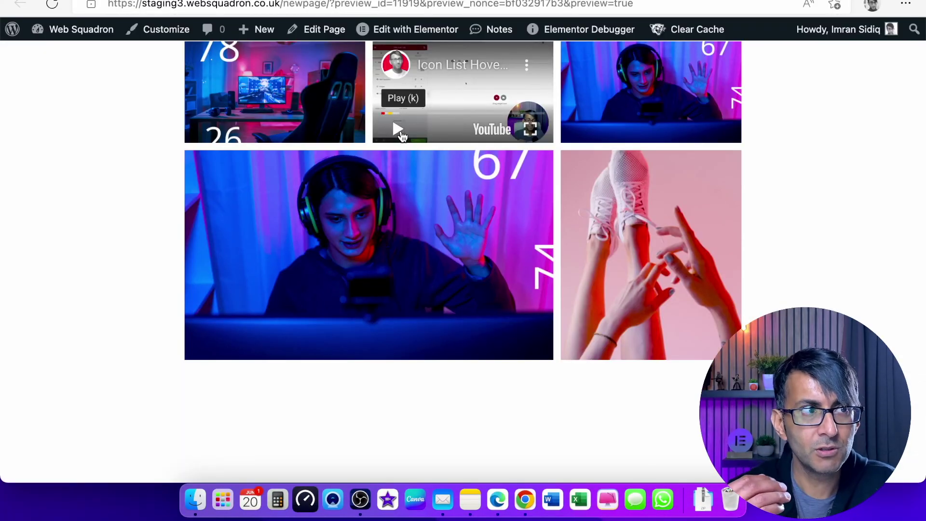